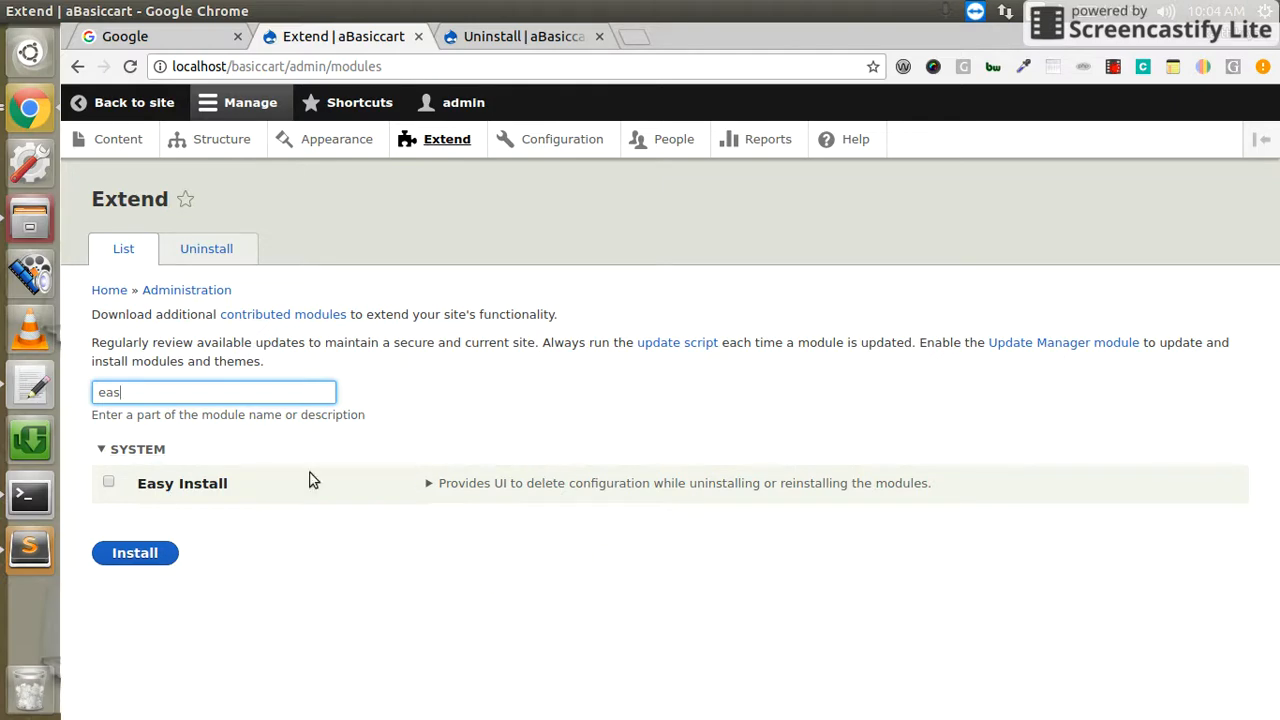
Step: On the module uninstall page, filter the list by "ba" and submit Basic Cart for uninstallation
click(474, 40)
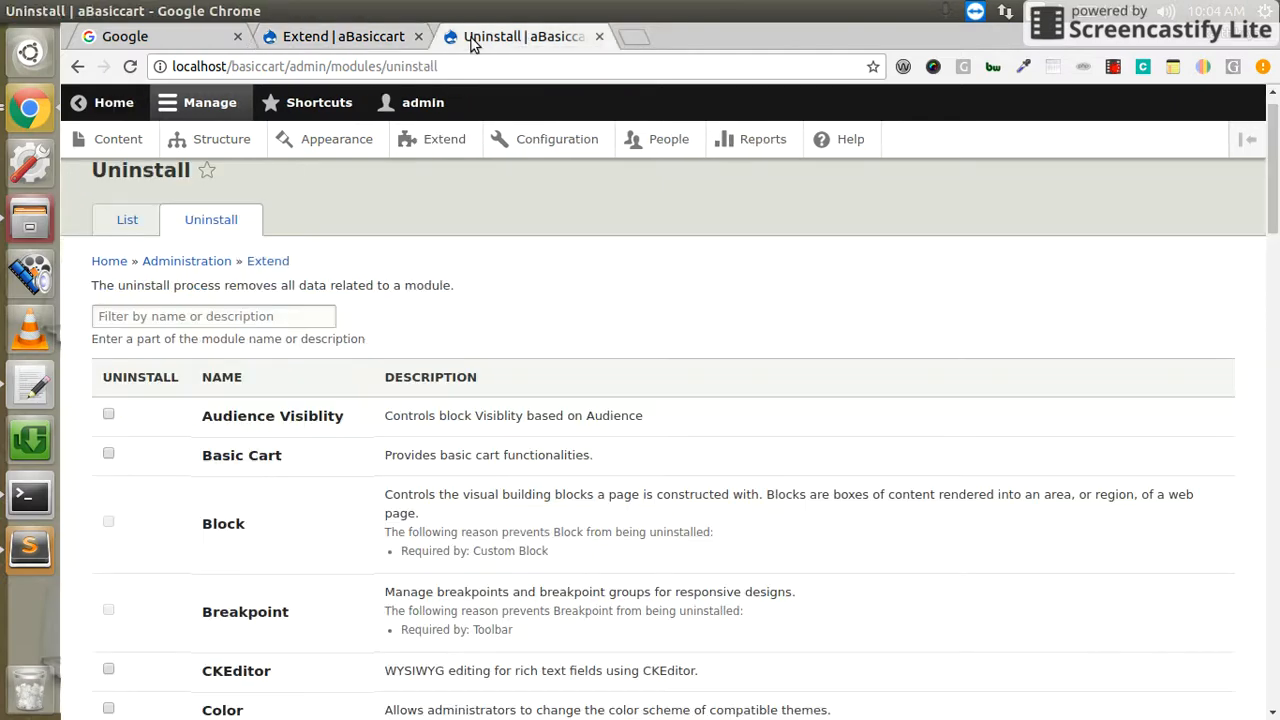
click(190, 318)
text(ba)
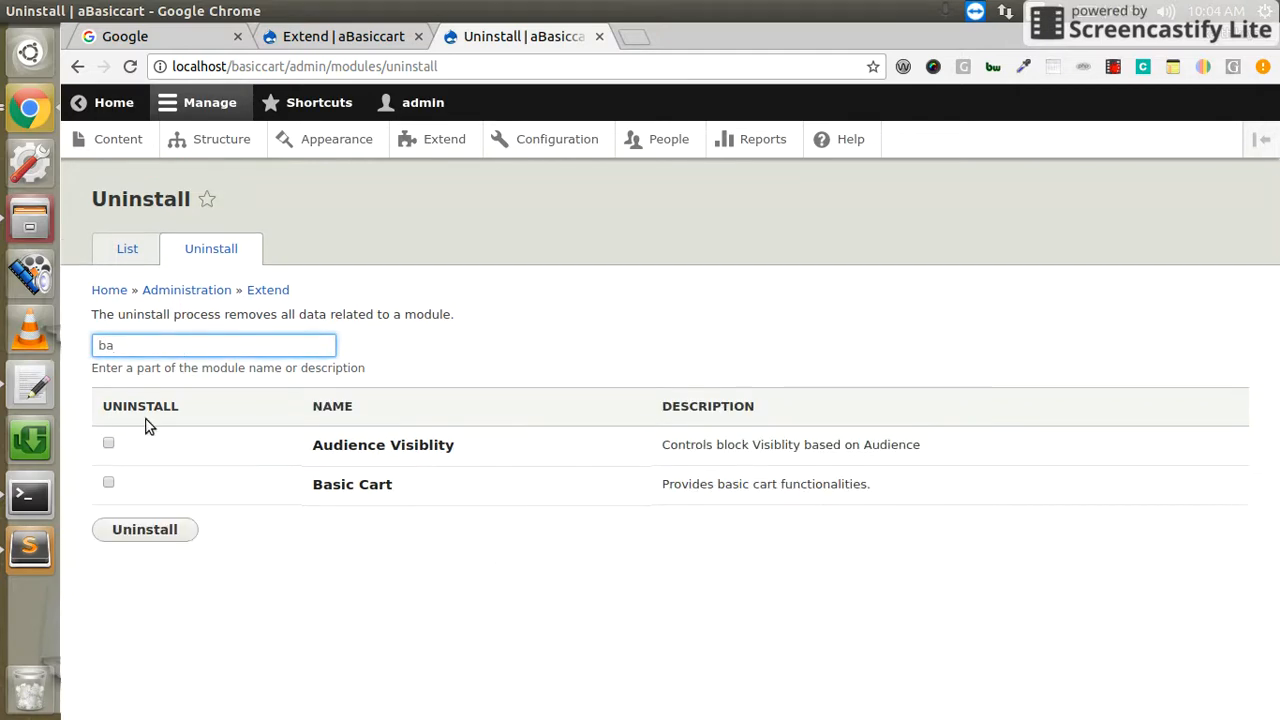
click(109, 483)
click(141, 540)
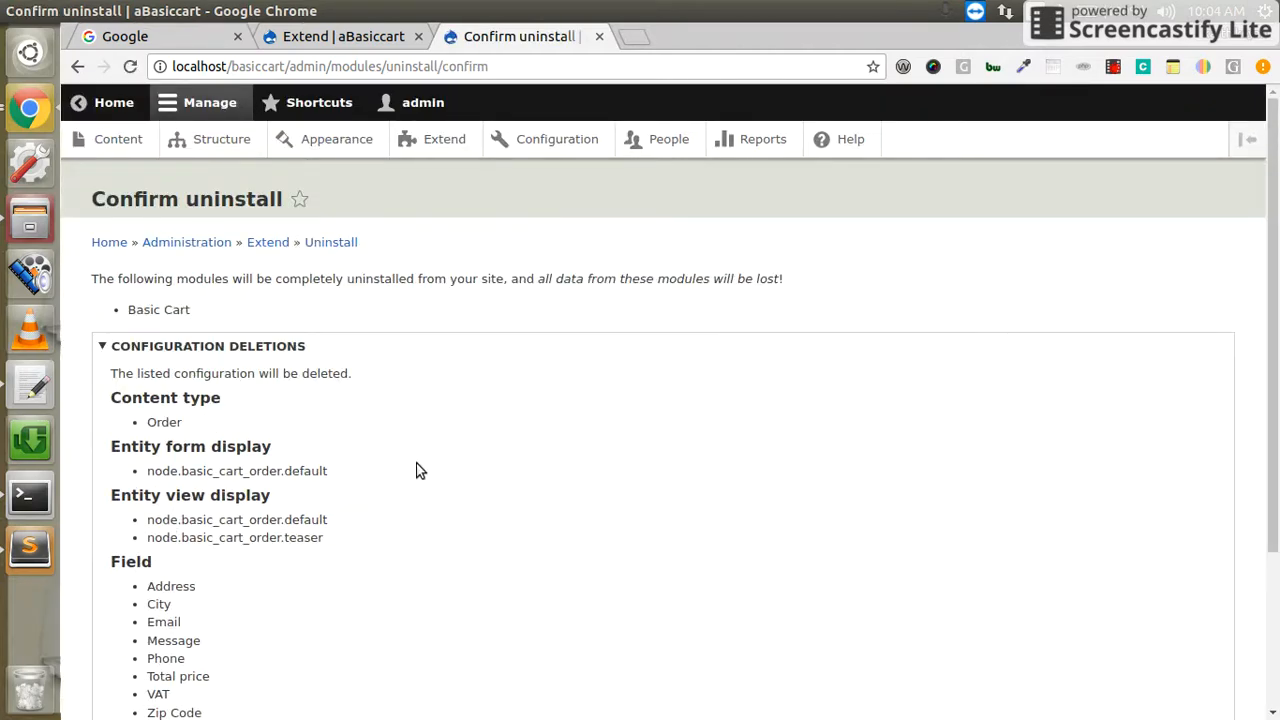
Step: Review the configuration deletions listed for Basic Cart and confirm the uninstallation
scroll(418, 468, down, 3)
scroll(420, 471, down, 2)
scroll(418, 470, up, 3)
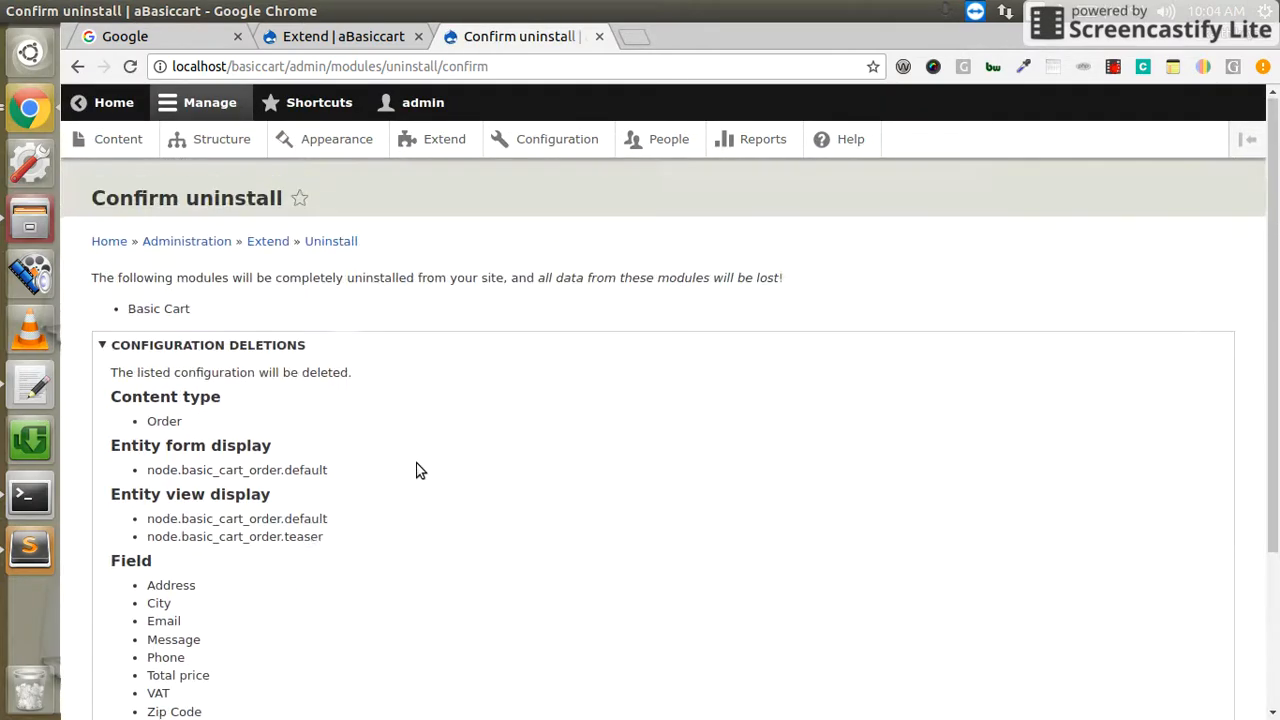
scroll(418, 470, down, 3)
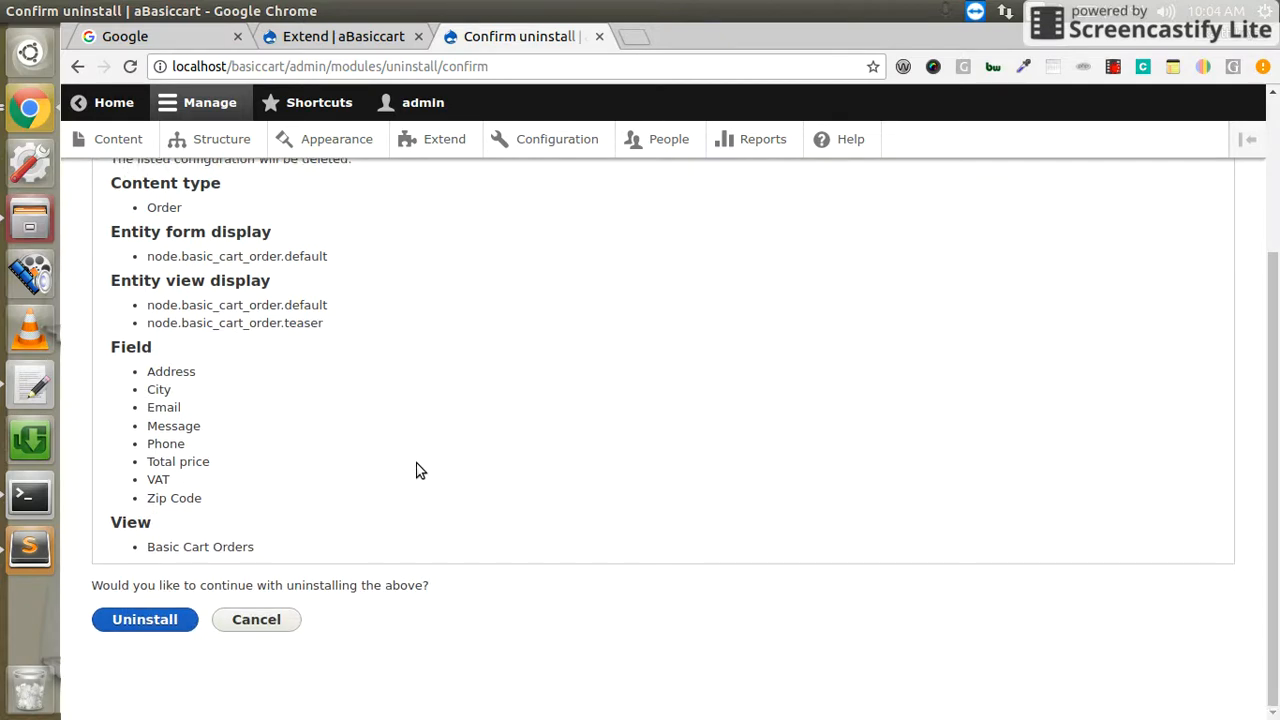
click(140, 617)
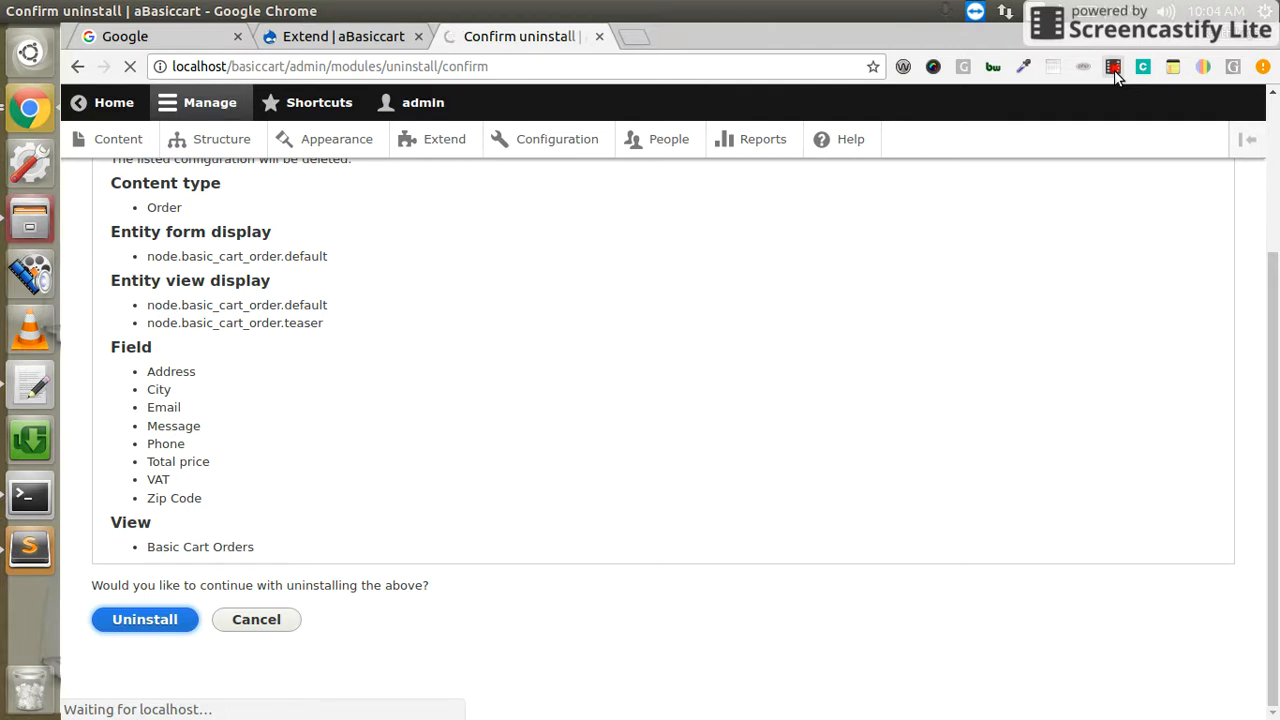
click(1114, 68)
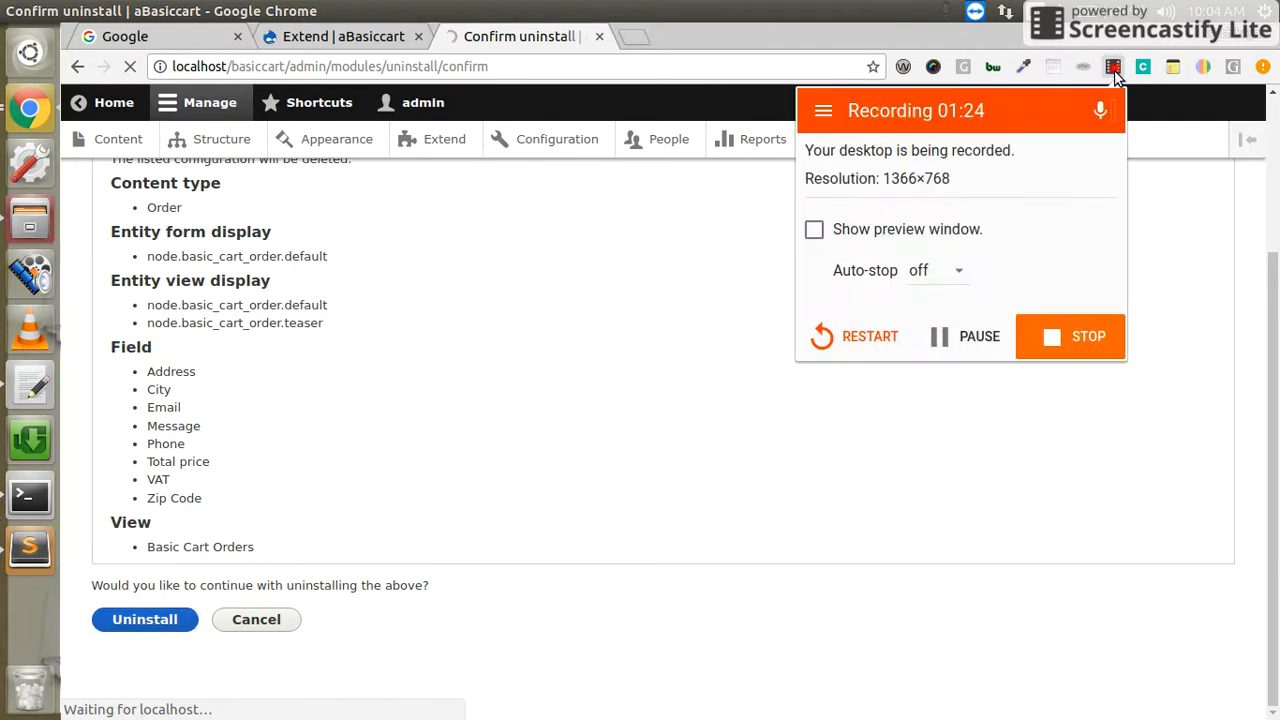
click(952, 340)
click(955, 340)
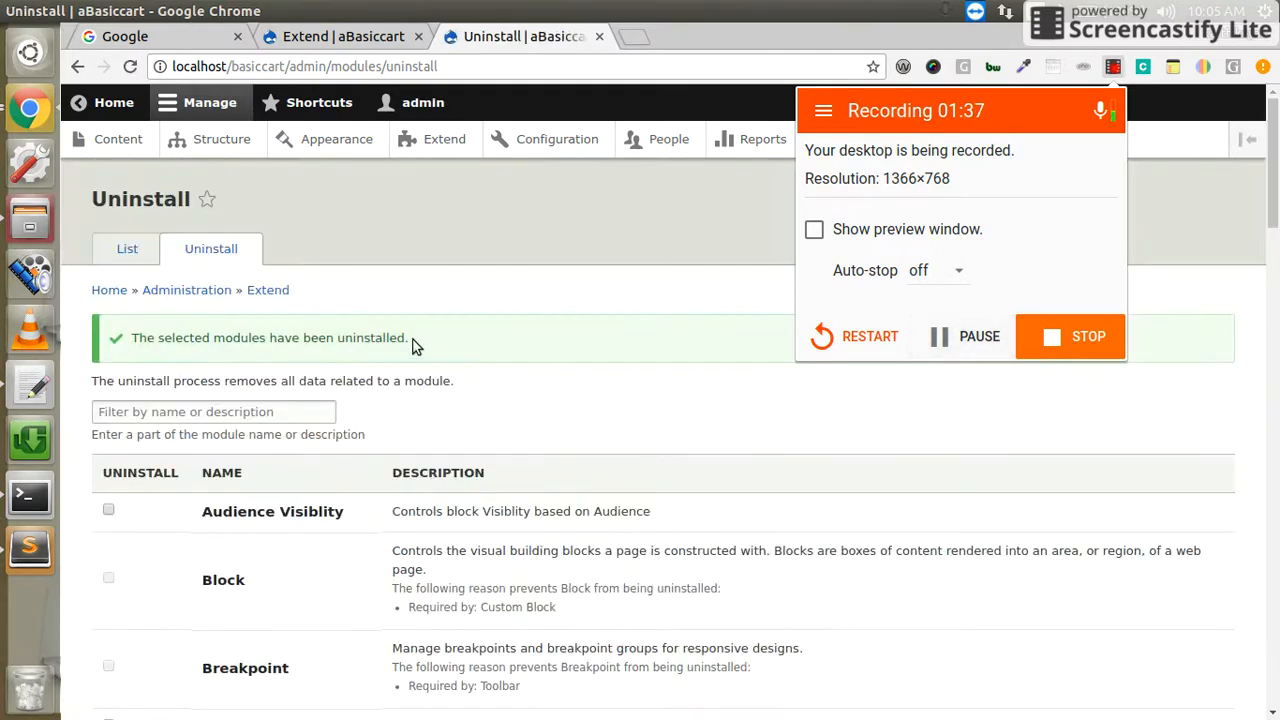
Step: Replace the Extend page's module filter with "bas" and reload the page to refresh the module list
click(345, 40)
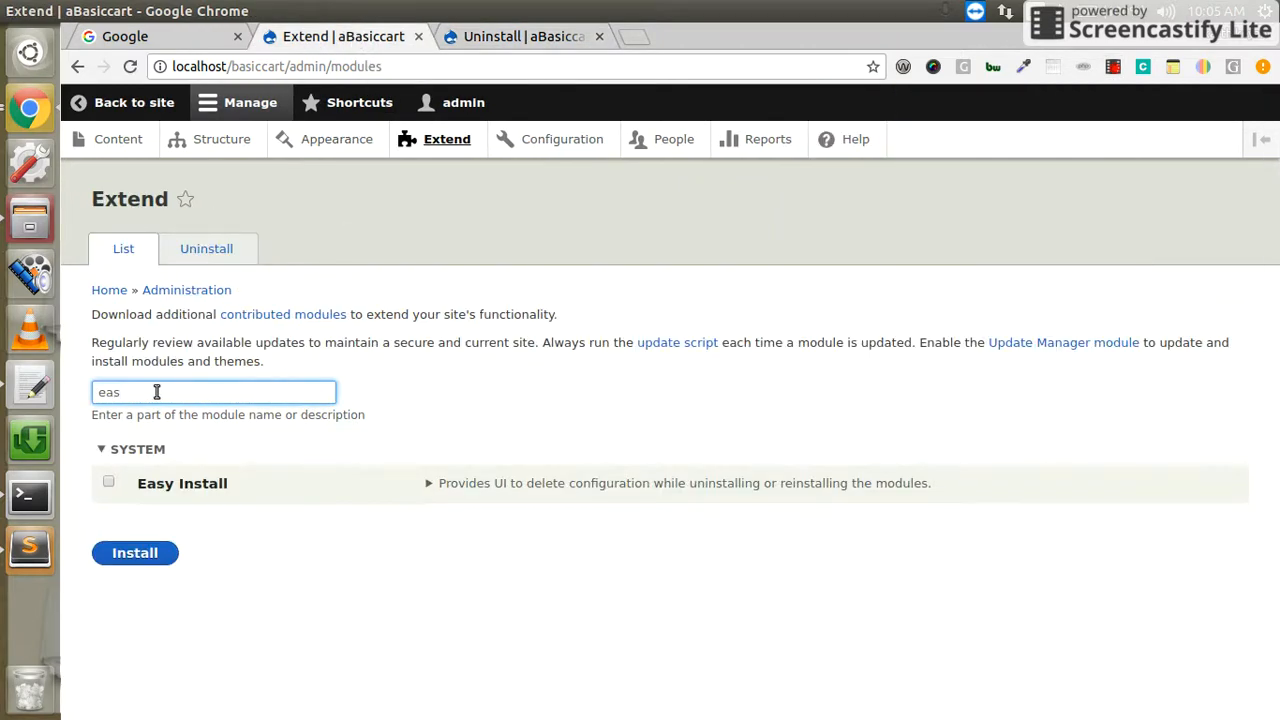
key(BackSpace)
key(BackSpace)
key(BackSpace)
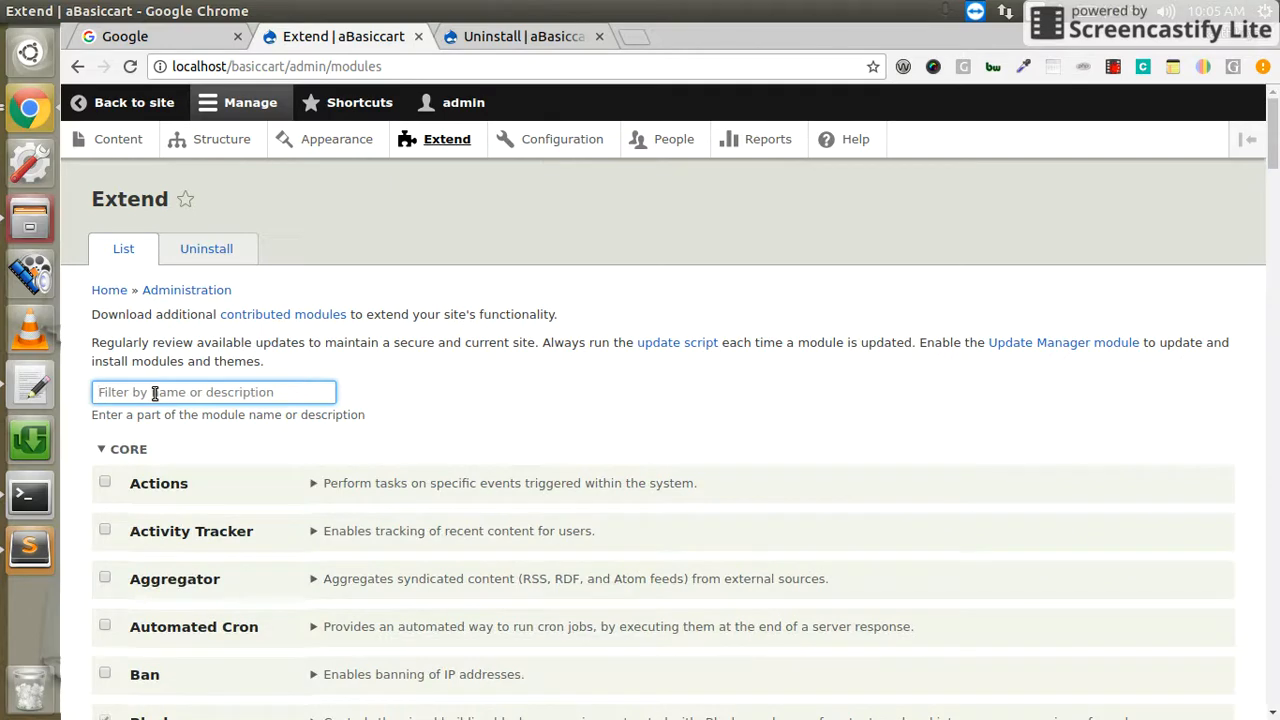
text(bas)
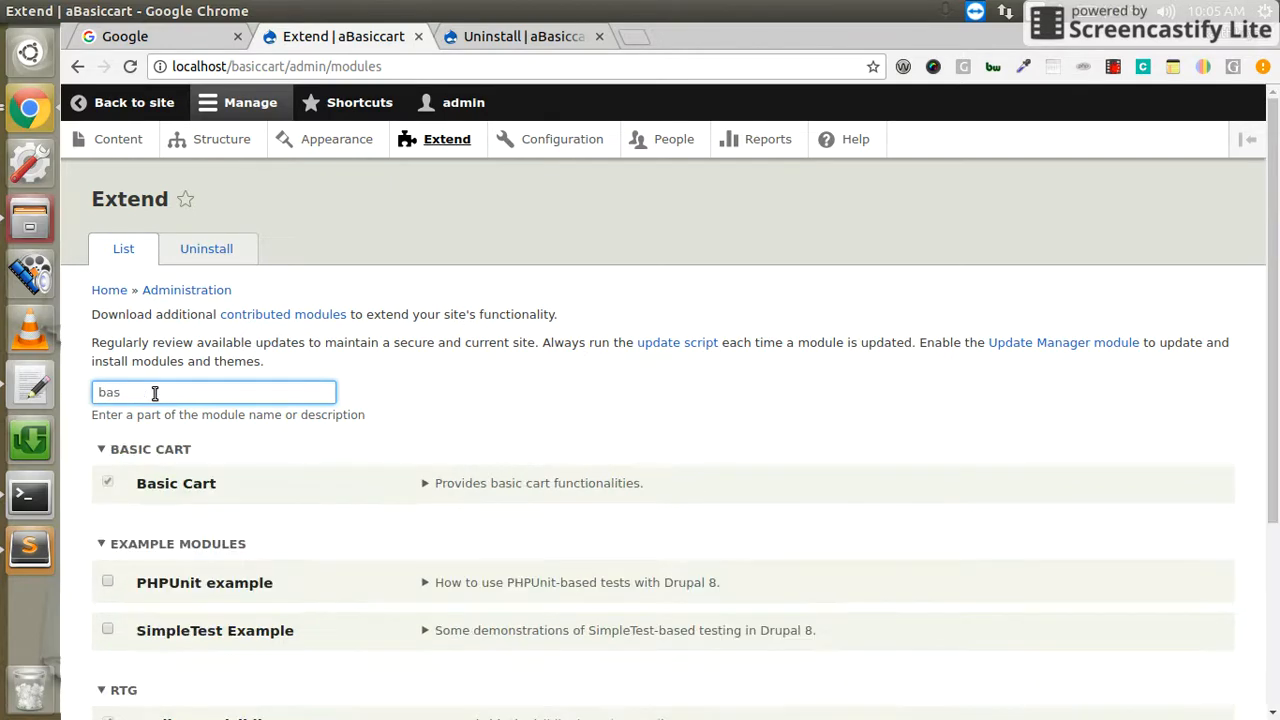
click(130, 66)
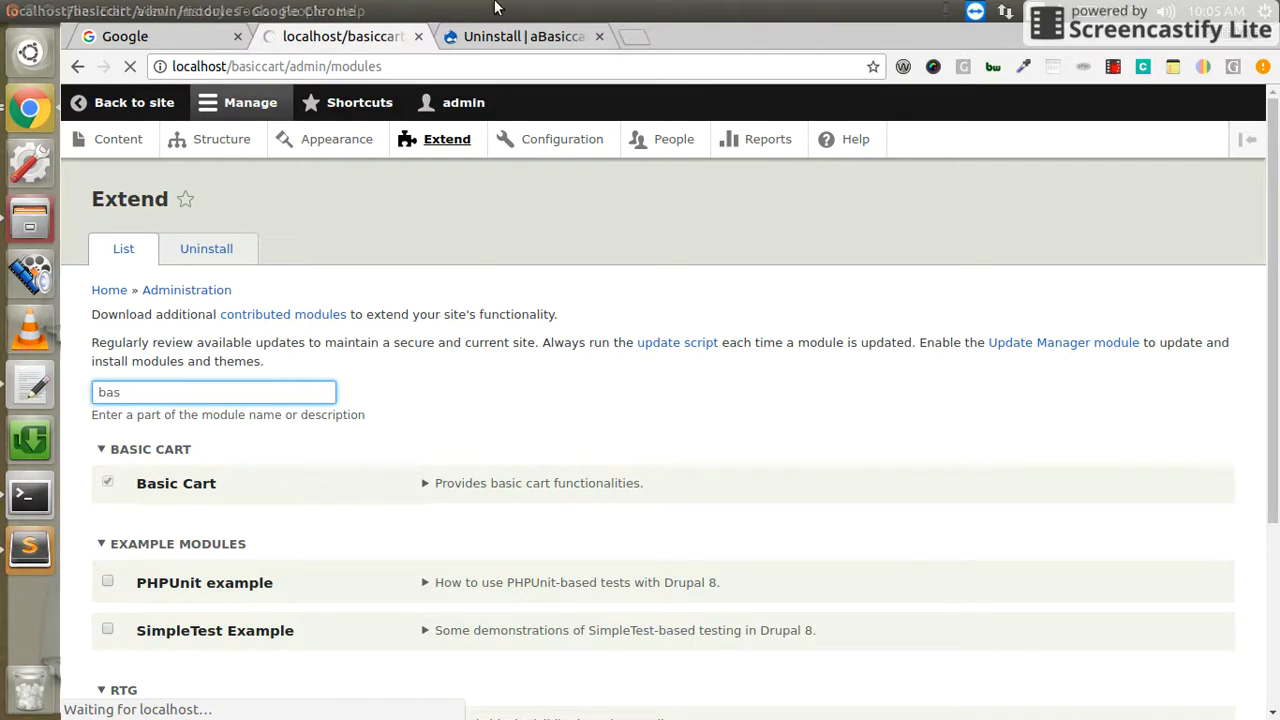
click(480, 36)
click(342, 36)
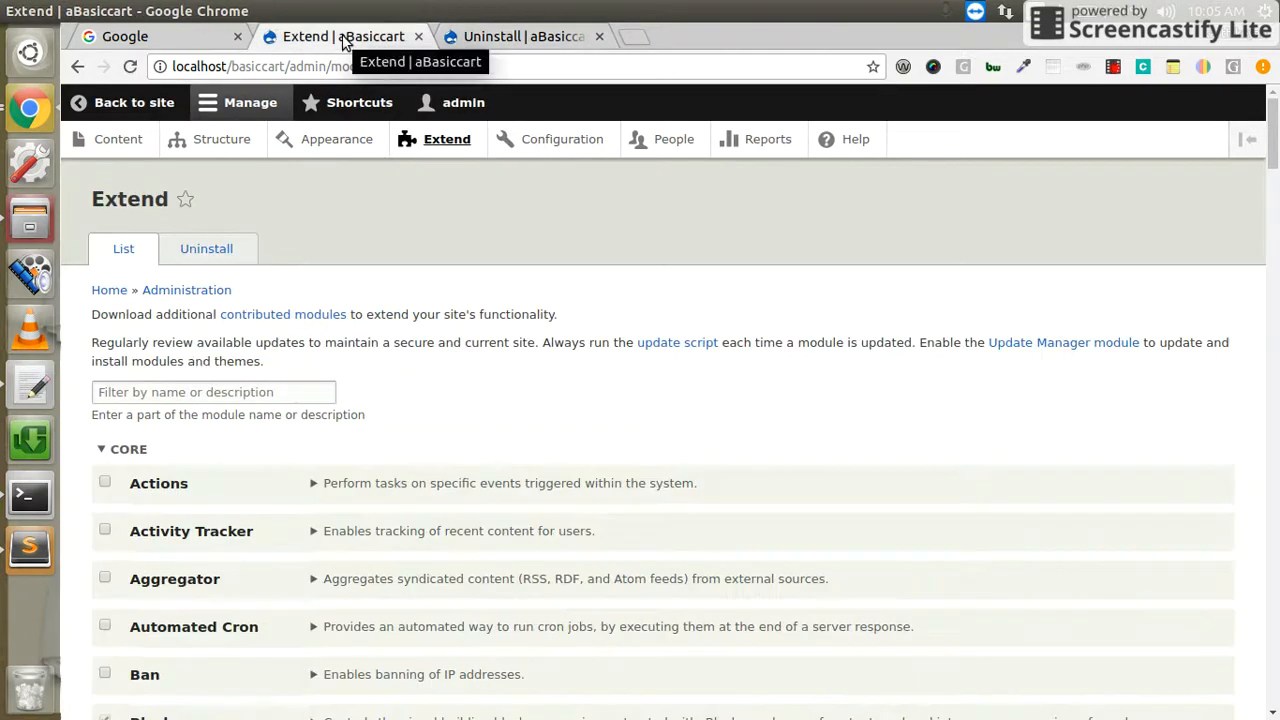
Step: Filter the refreshed module list by "bas" and try to install the Basic Cart module
click(185, 390)
text(bas)
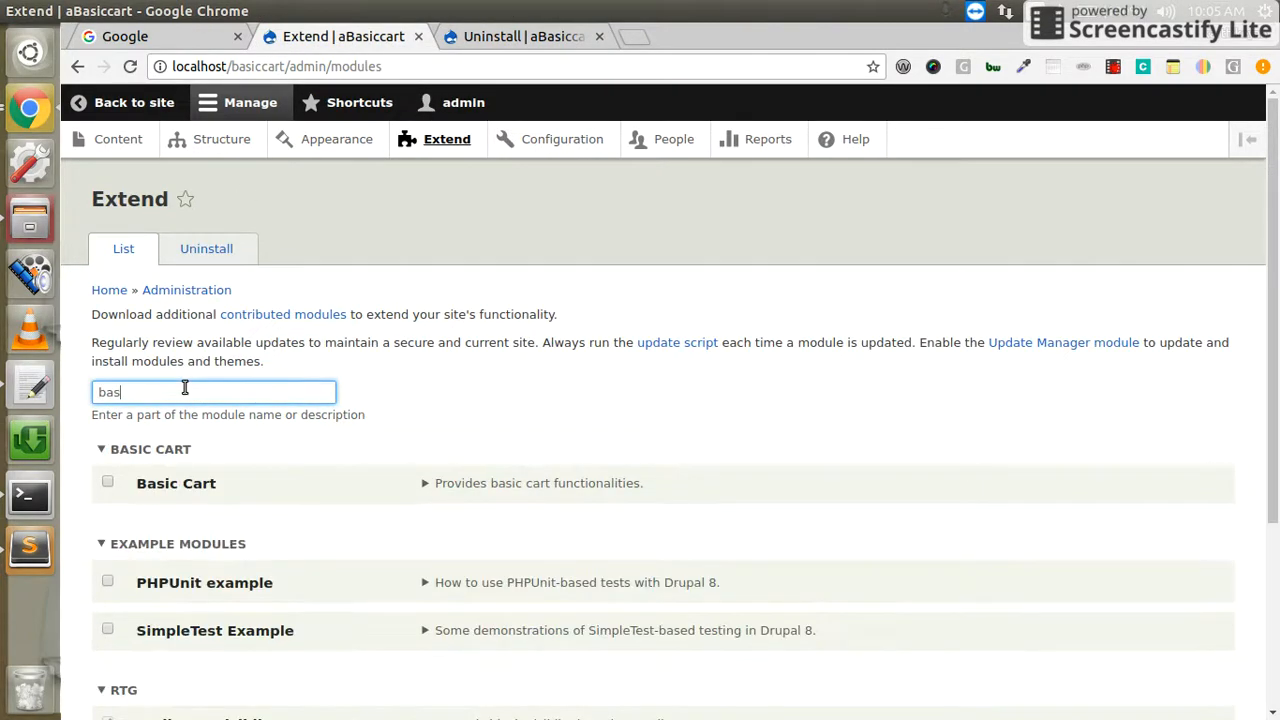
click(106, 482)
scroll(495, 412, down, 2)
right_click(495, 412)
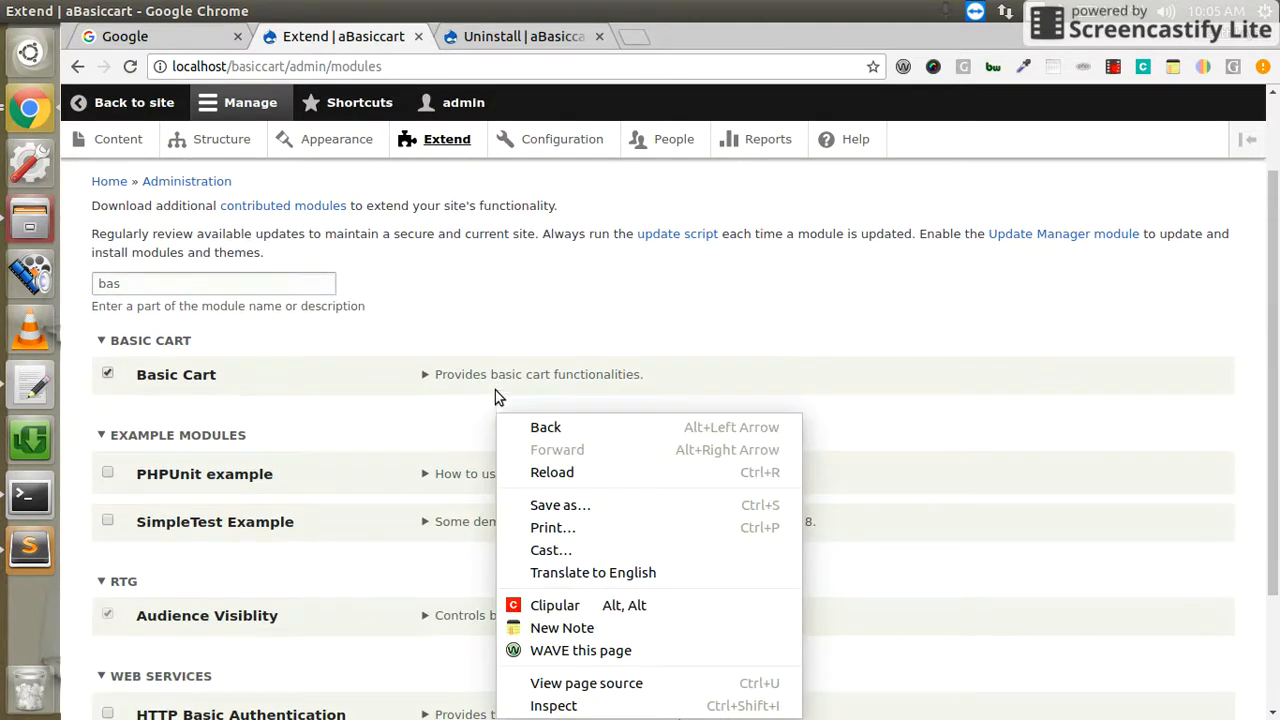
click(774, 300)
scroll(774, 300, down, 3)
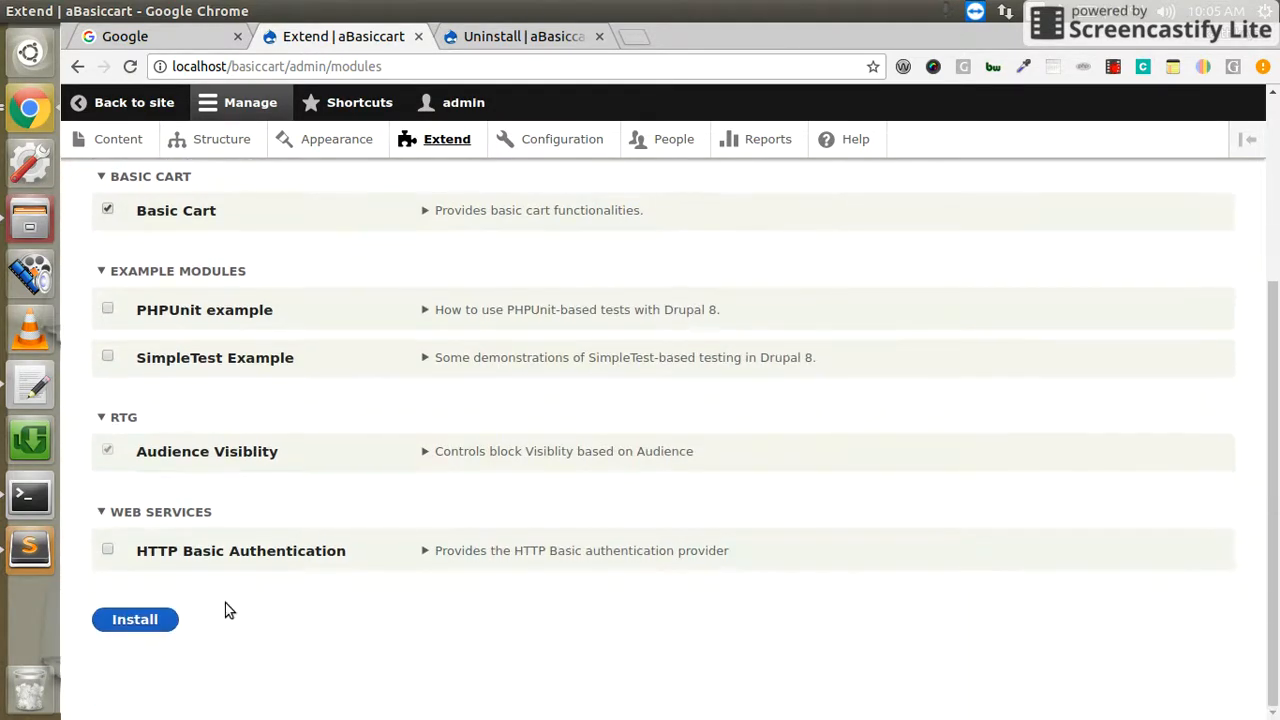
click(149, 618)
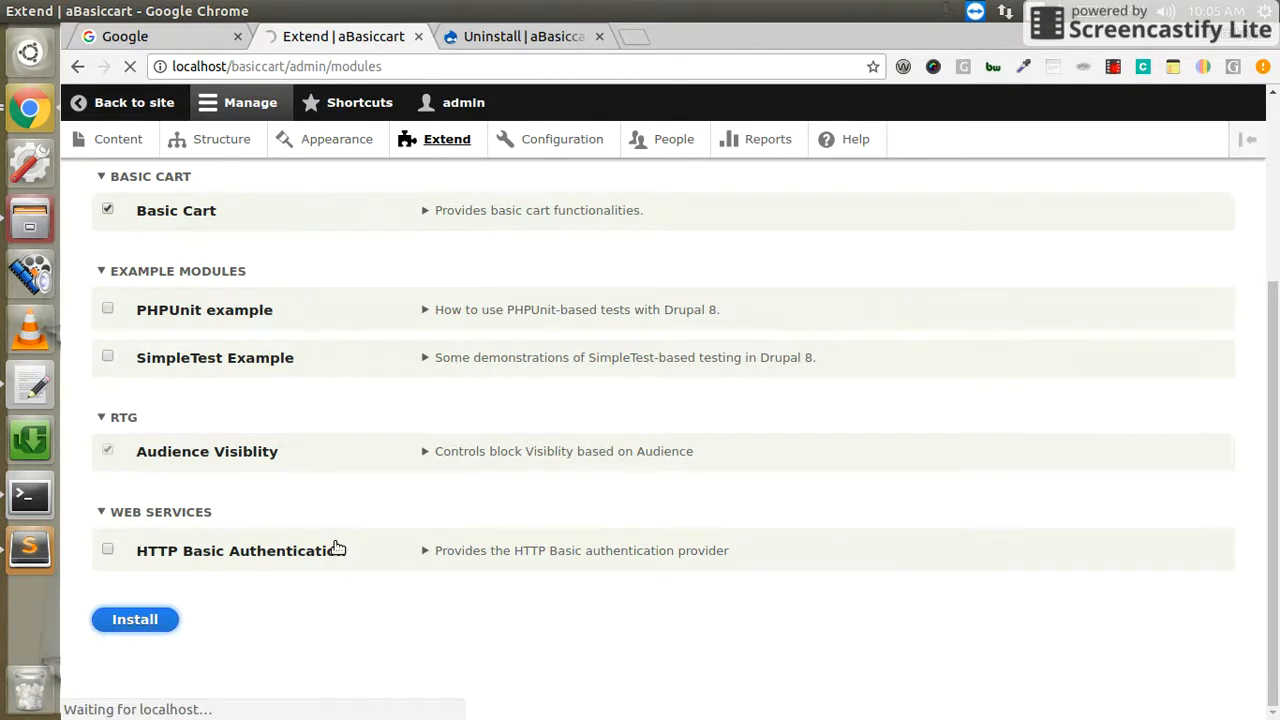
Step: Examine the message at the top of the Extend page about the Basic Cart installation, highlighting its text
scroll(338, 548, up, 5)
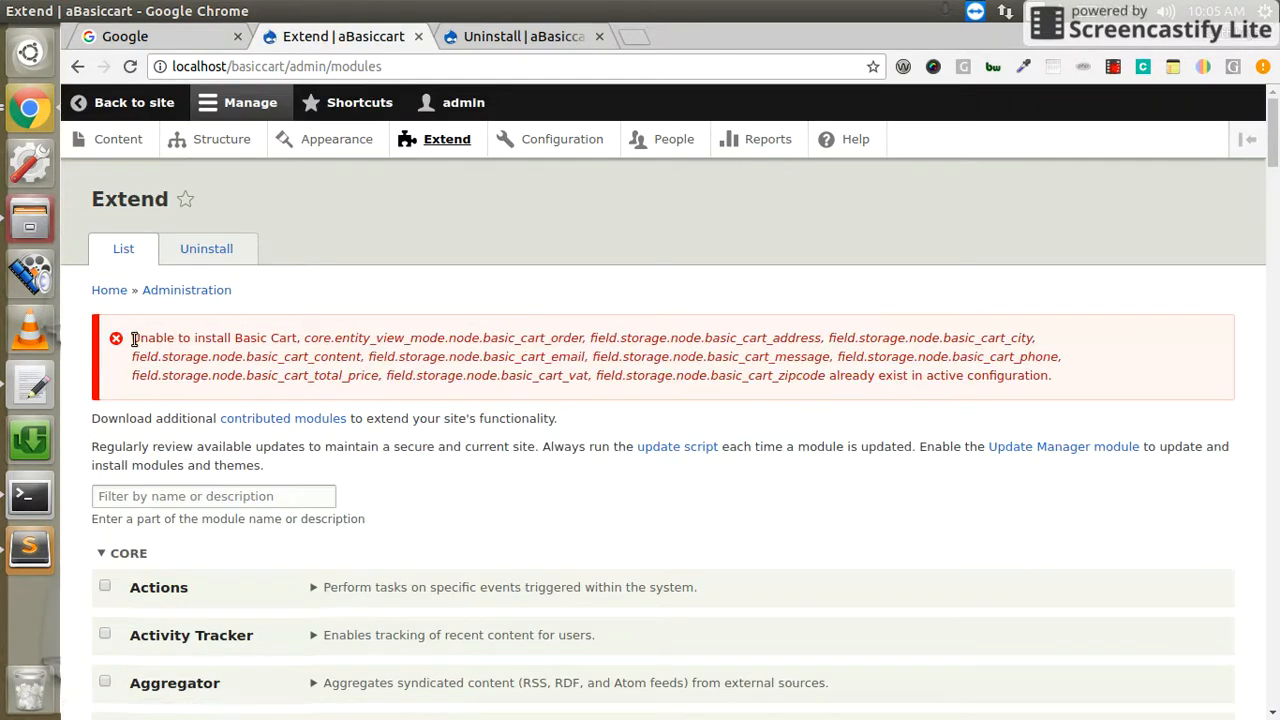
drag(133, 338, 451, 386)
click(310, 345)
drag(836, 375, 956, 383)
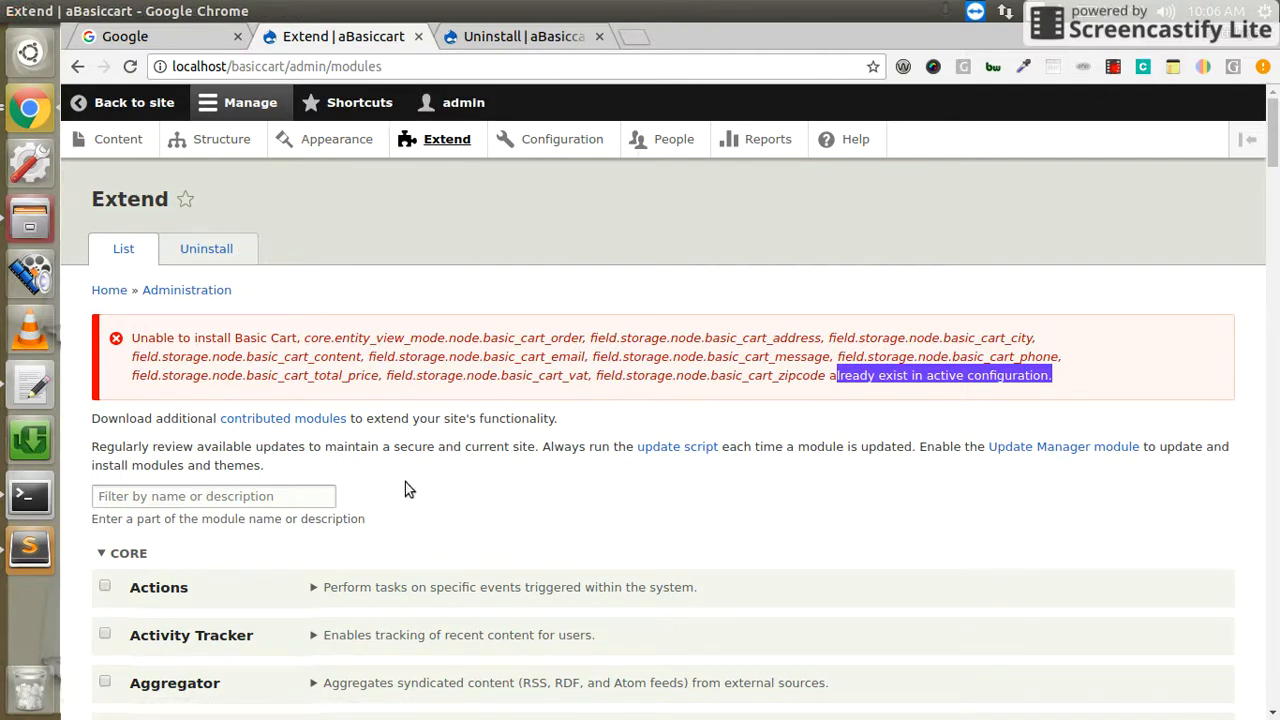
Step: Filter the module list by "eas" and install the Easy Install module
click(245, 497)
text(eas)
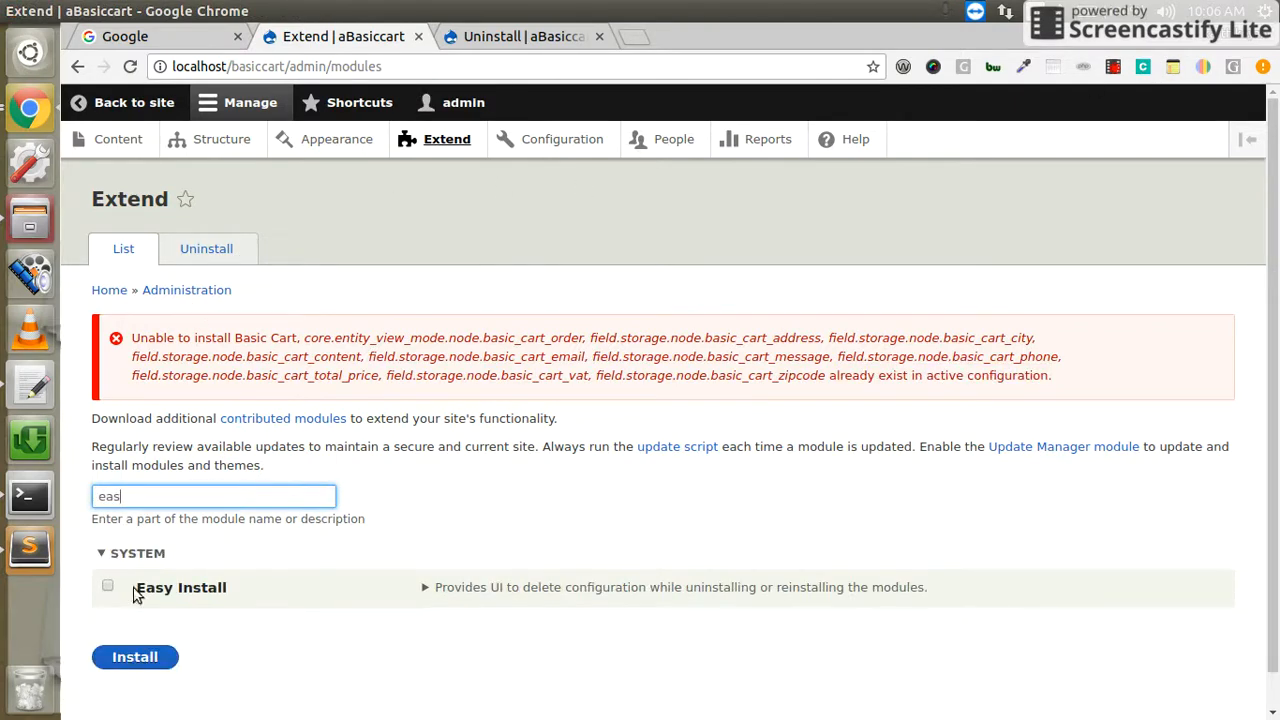
click(106, 587)
click(133, 660)
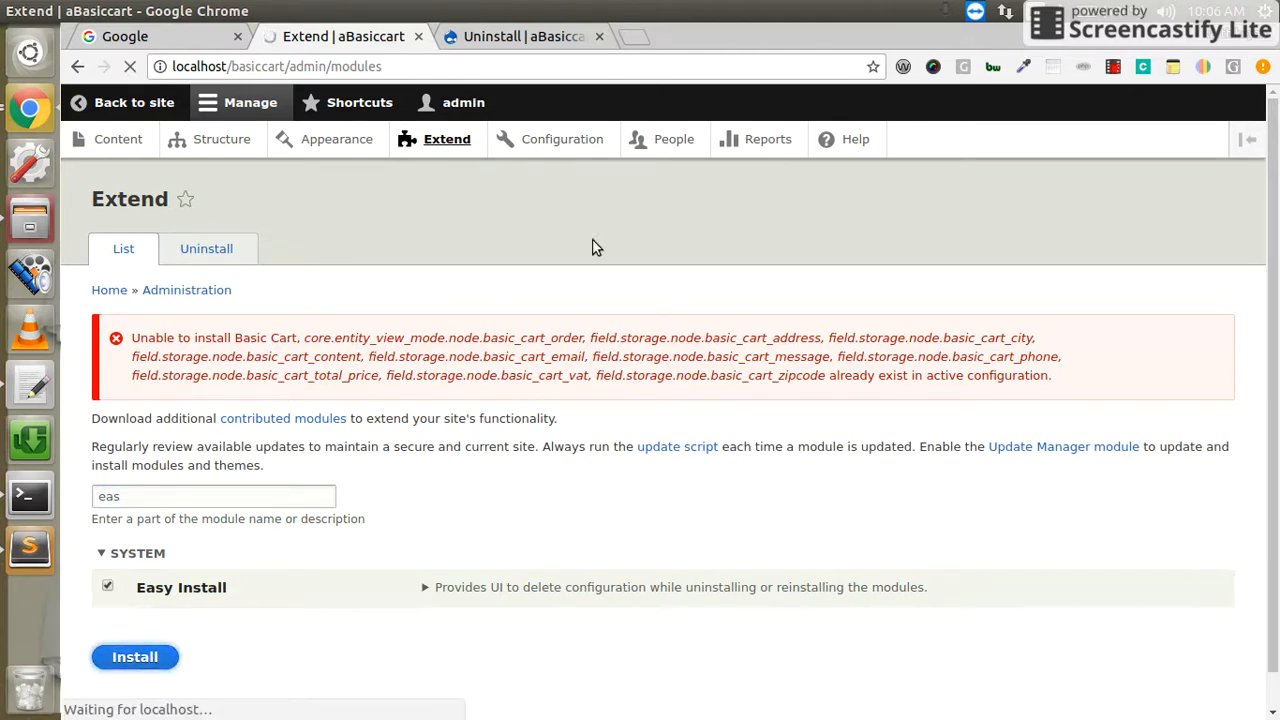
click(1113, 68)
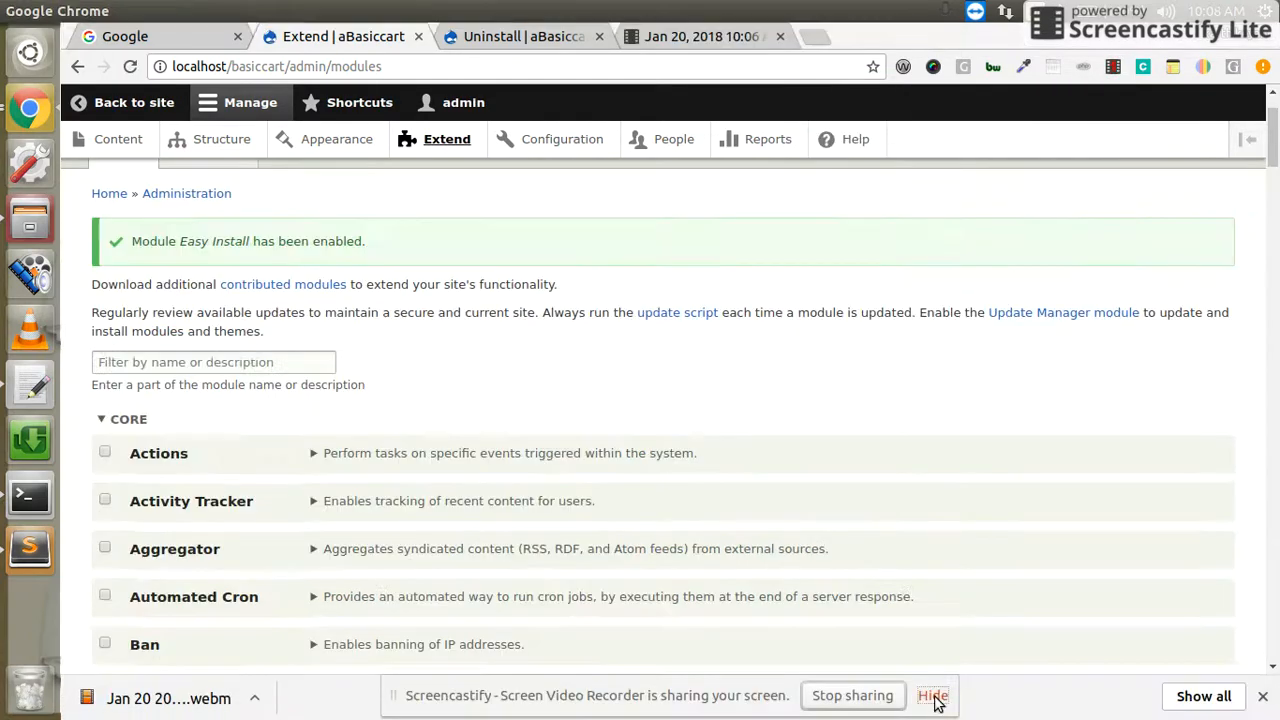
click(931, 694)
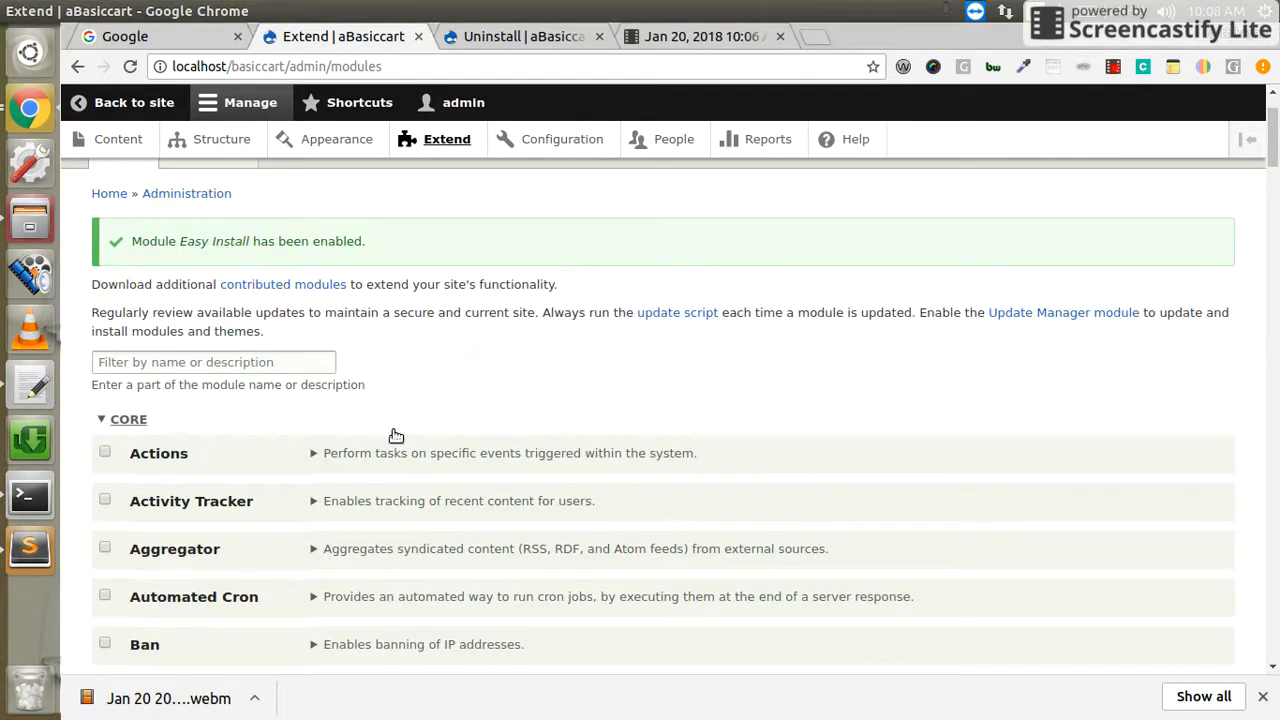
Step: Check the Easy Install module's entry by filtering the list with "eas", and clear the filter
click(171, 366)
text(eas)
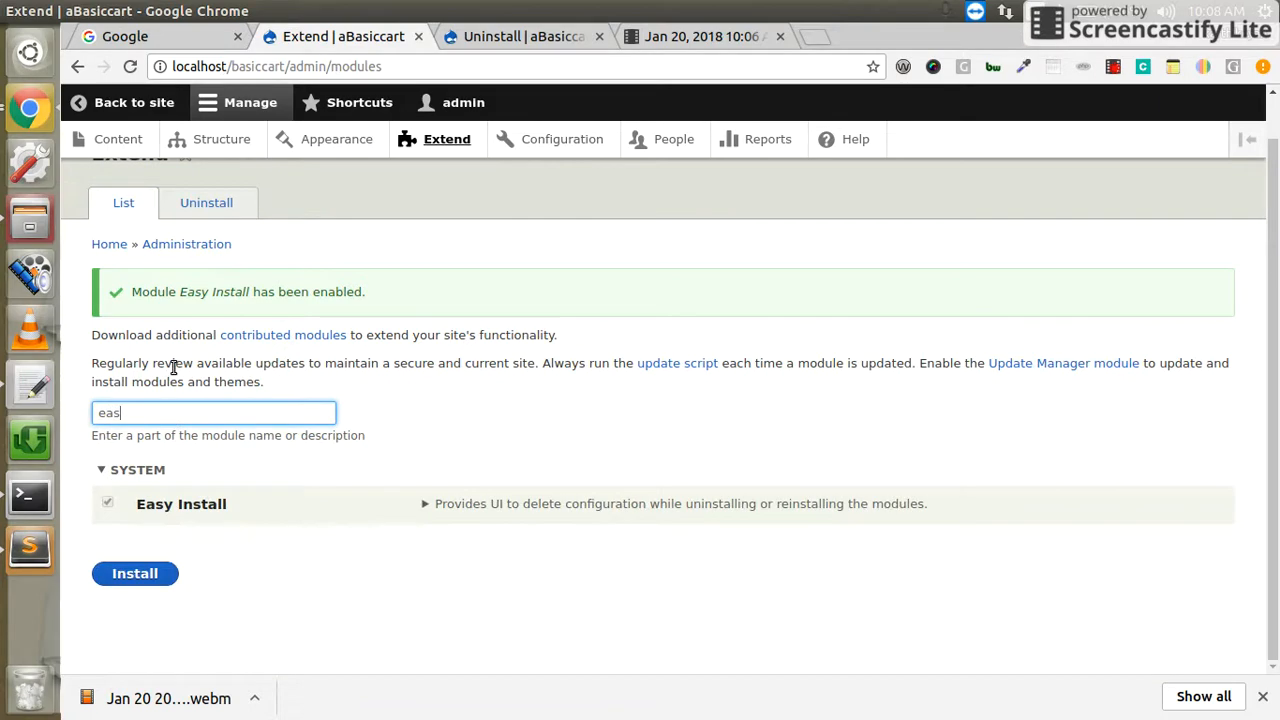
key(BackSpace)
key(BackSpace)
key(BackSpace)
Step: Filter the modules by "bas" and try again to install Basic Cart with Easy Install enabled
text(bas)
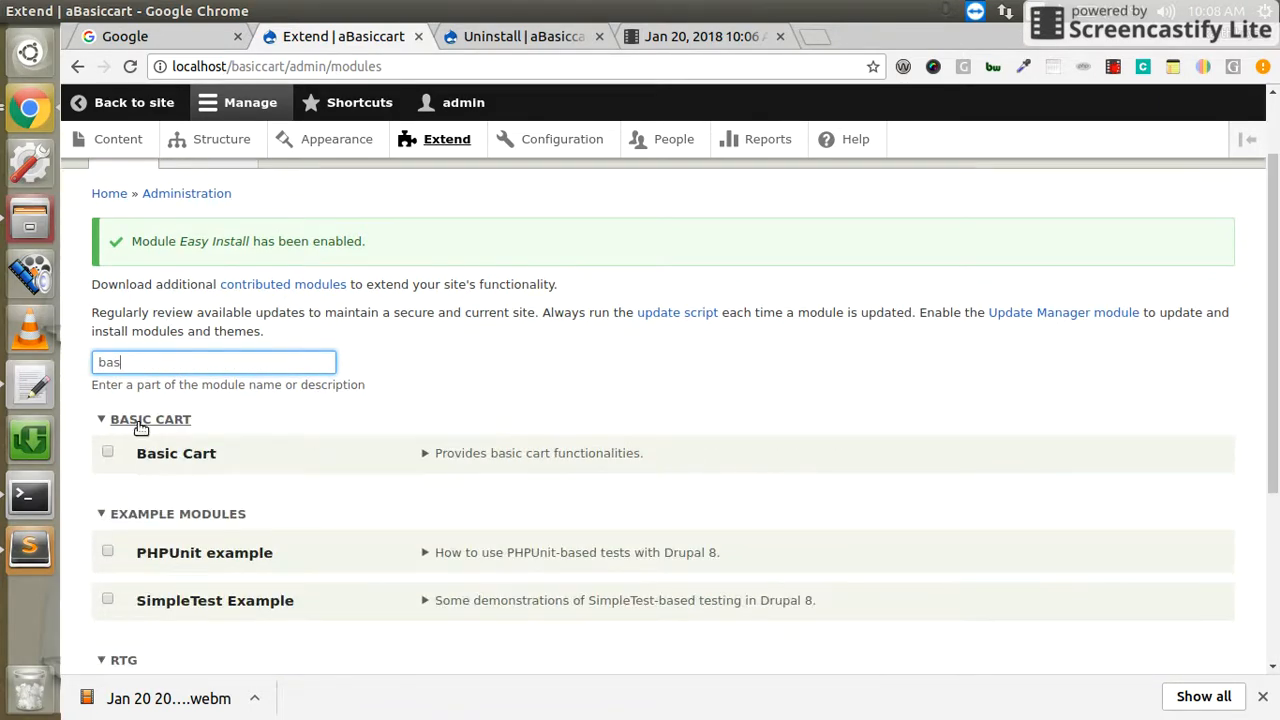
click(108, 452)
scroll(390, 491, down, 1)
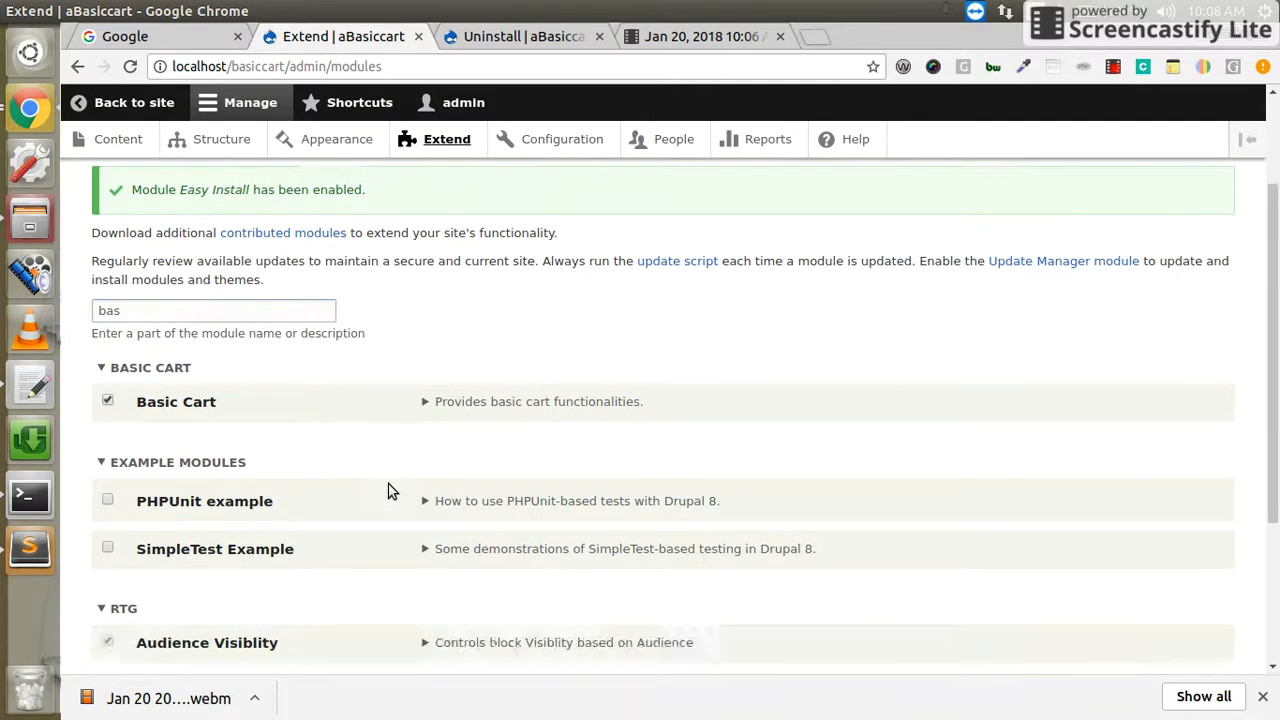
scroll(390, 491, down, 3)
click(136, 572)
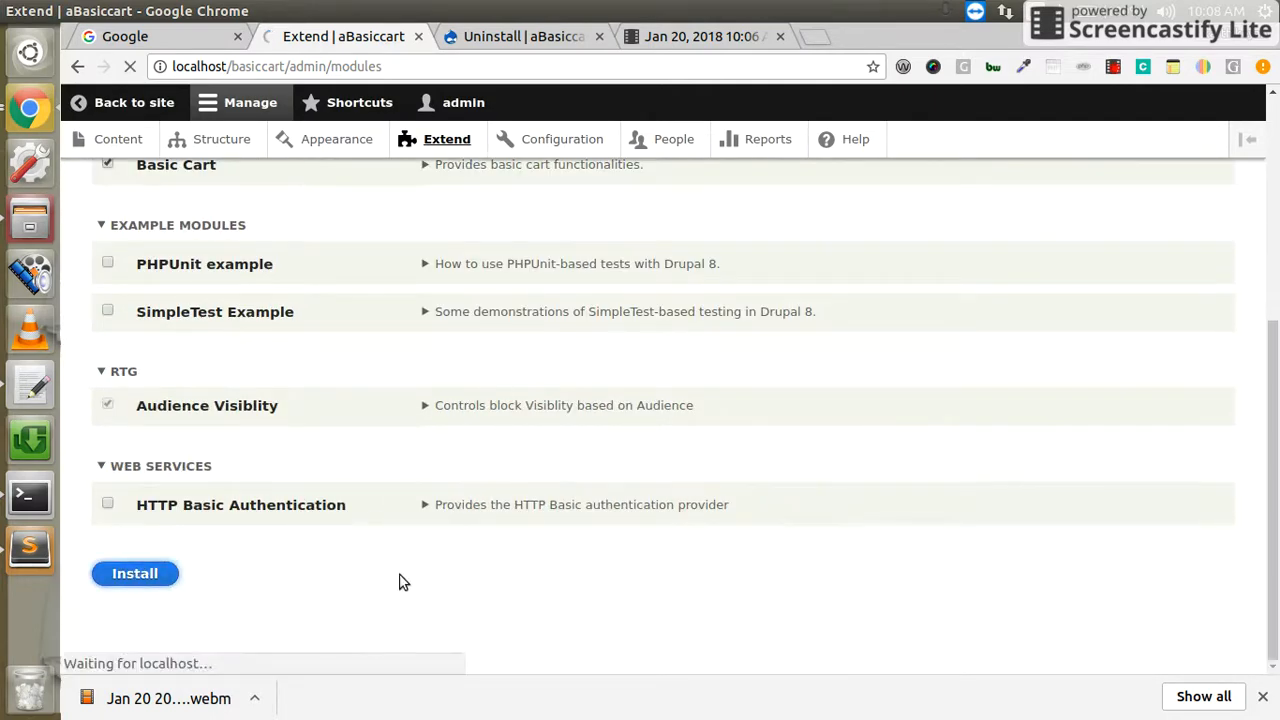
scroll(400, 578, up, 1)
right_click(405, 268)
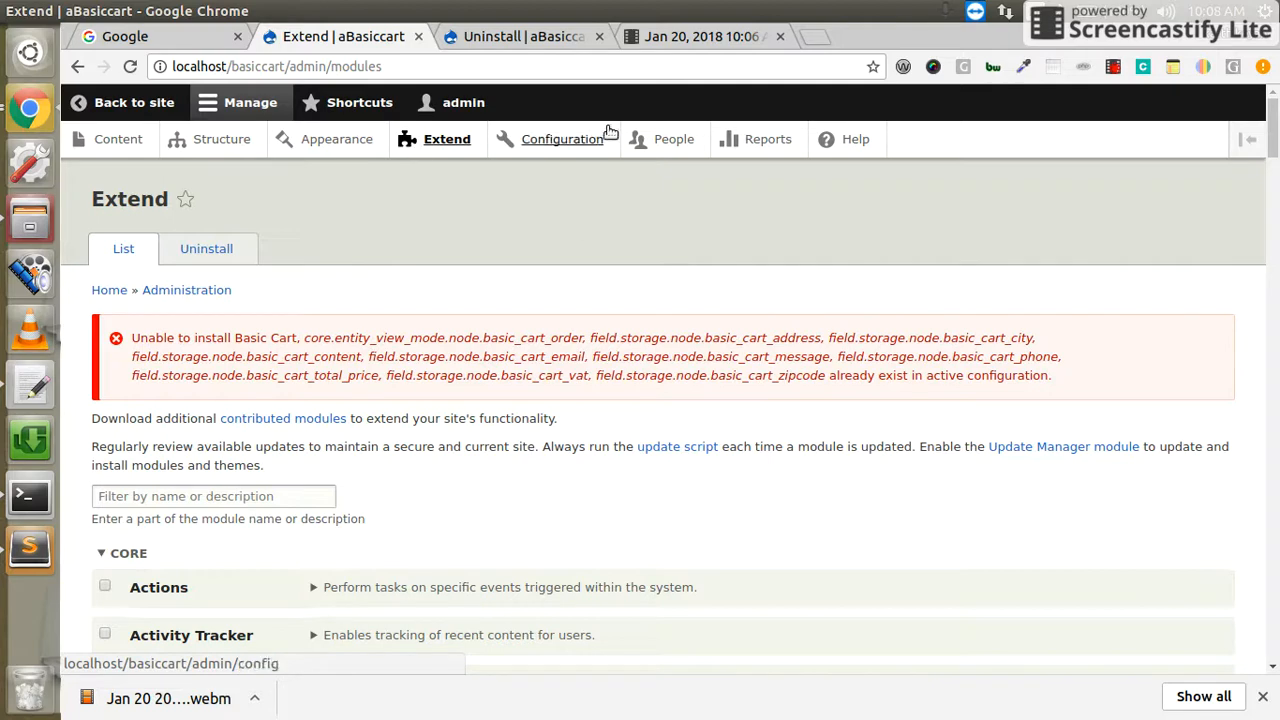
Step: Open the site's Performance configuration and clear all caches
click(556, 138)
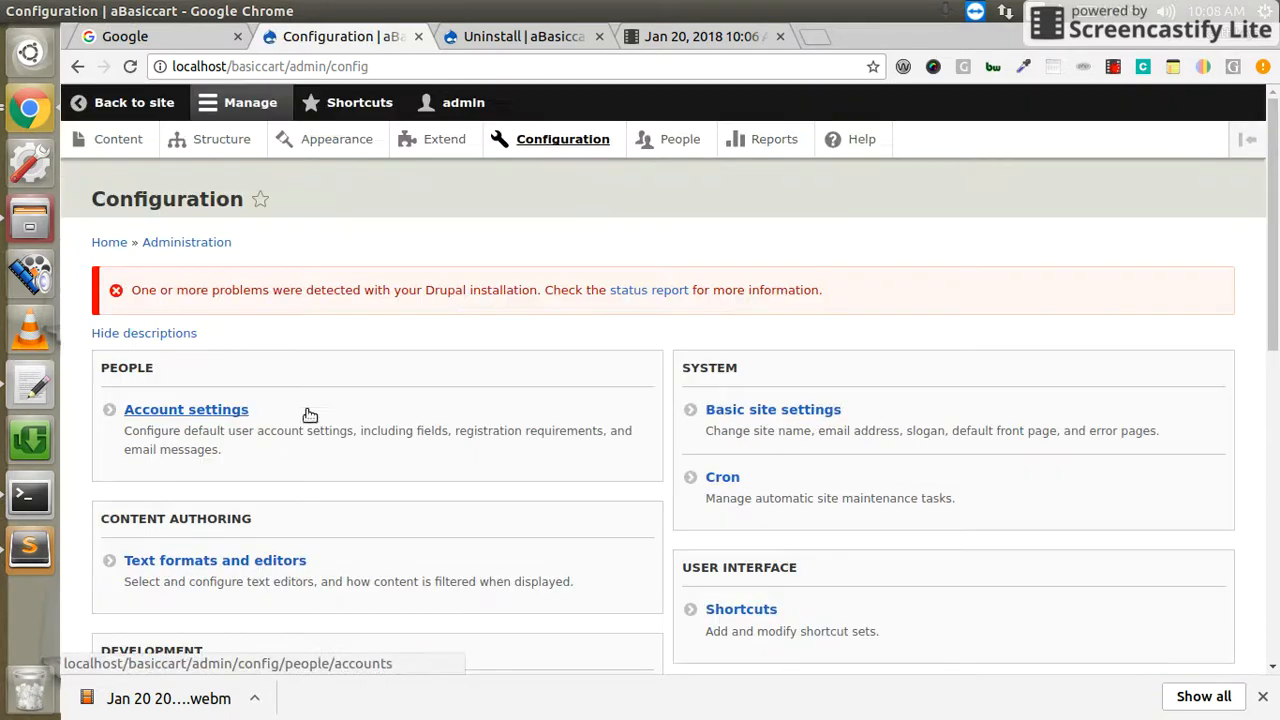
scroll(457, 423, down, 5)
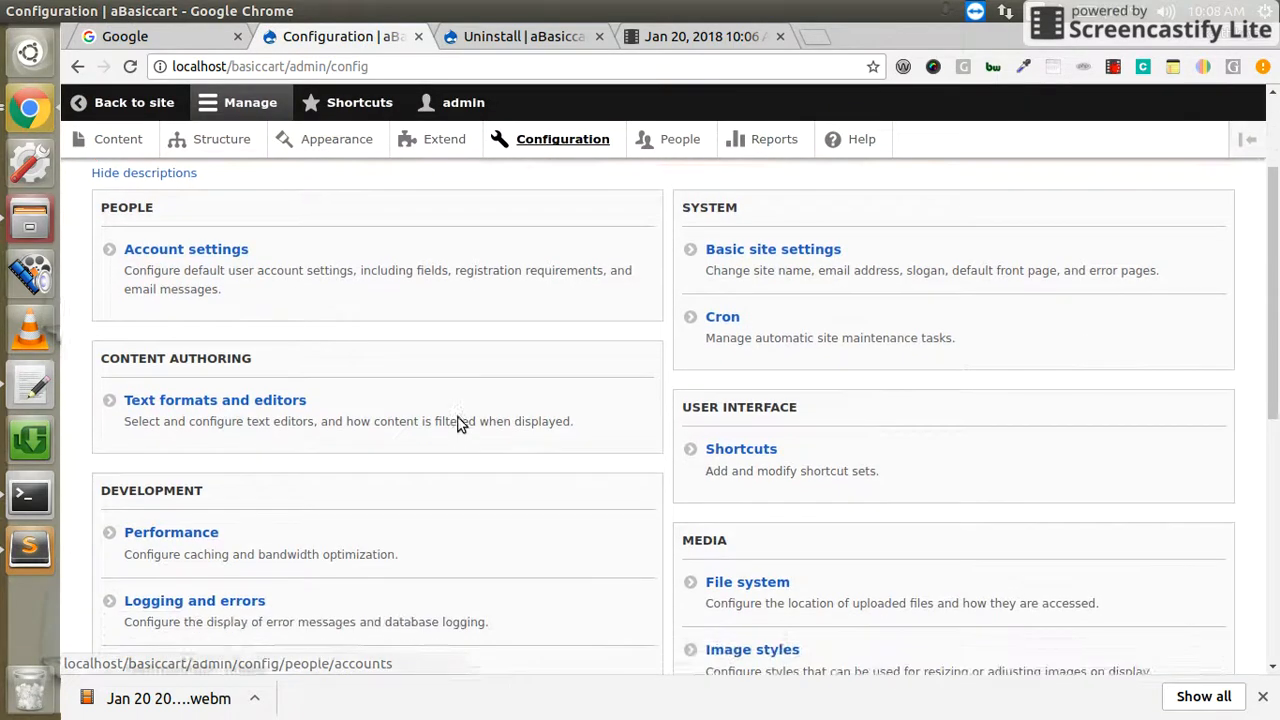
click(178, 446)
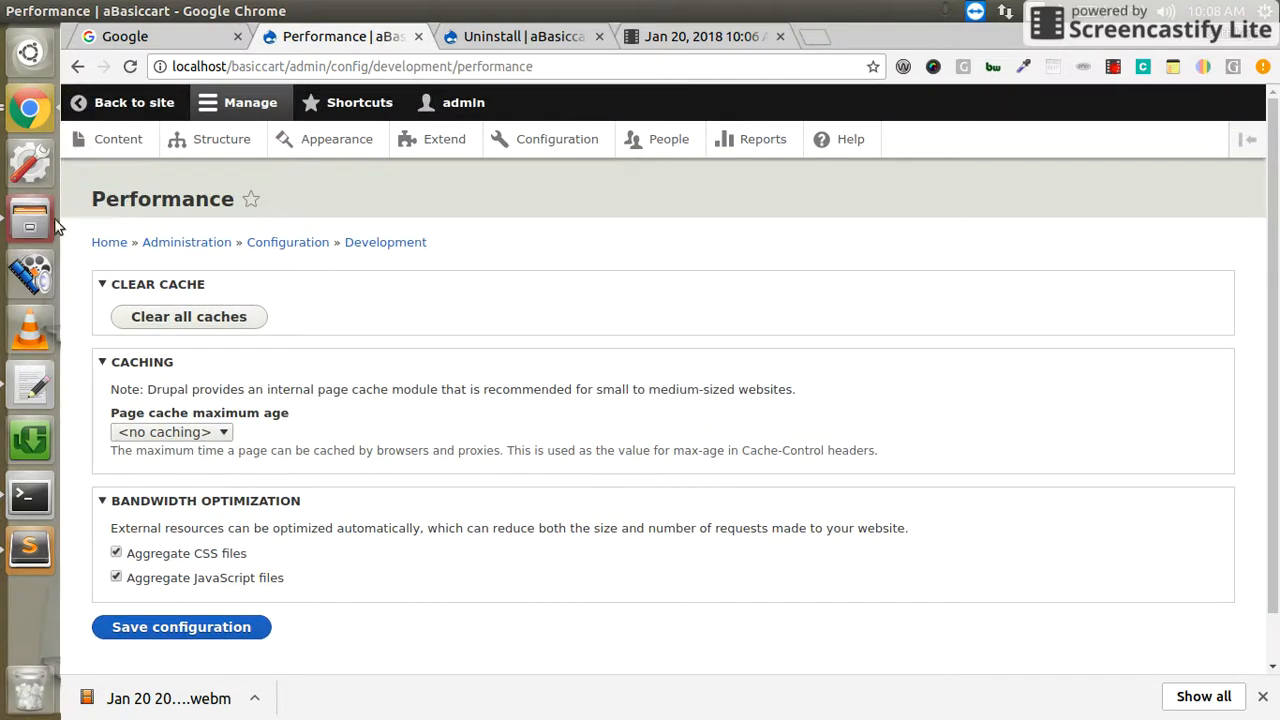
click(175, 326)
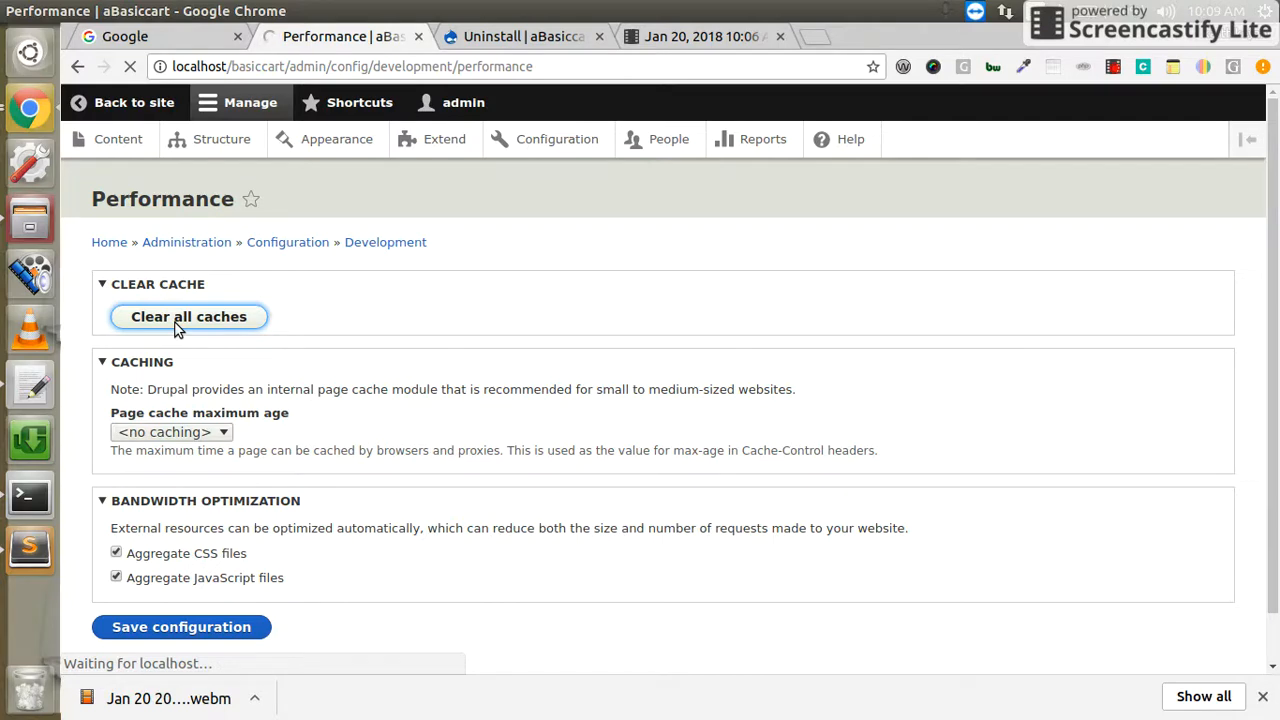
click(1113, 66)
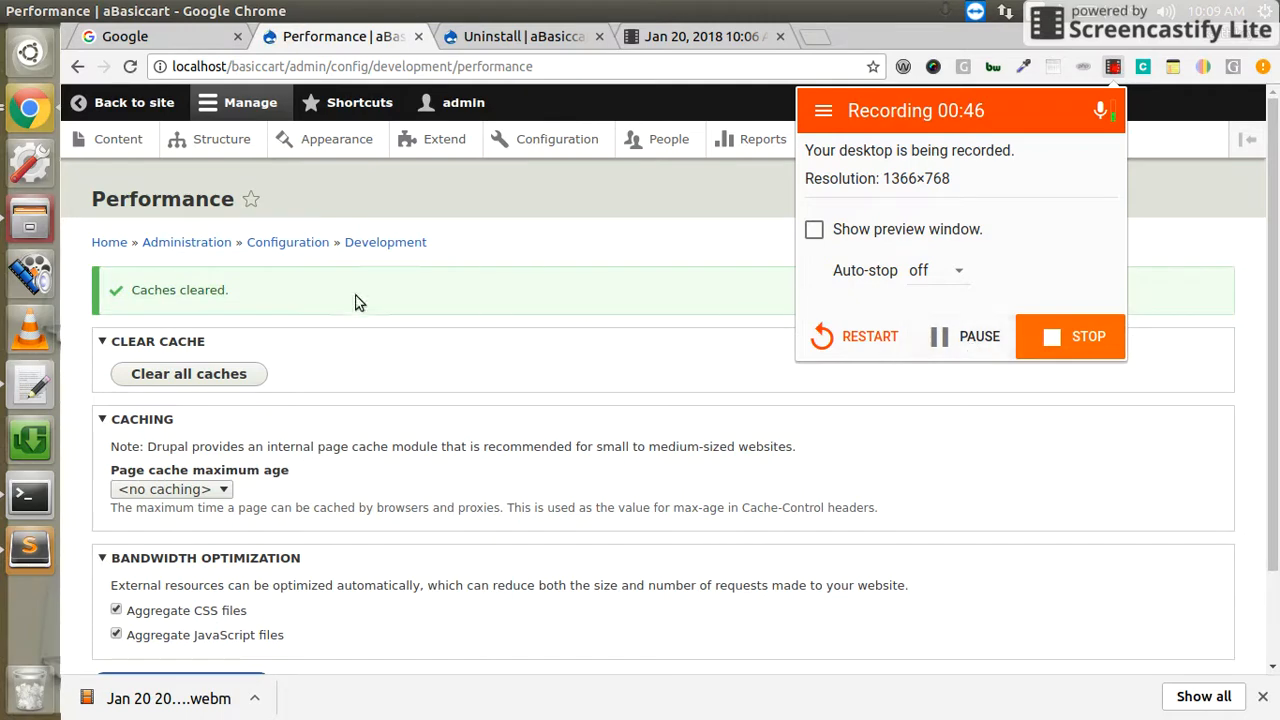
click(600, 206)
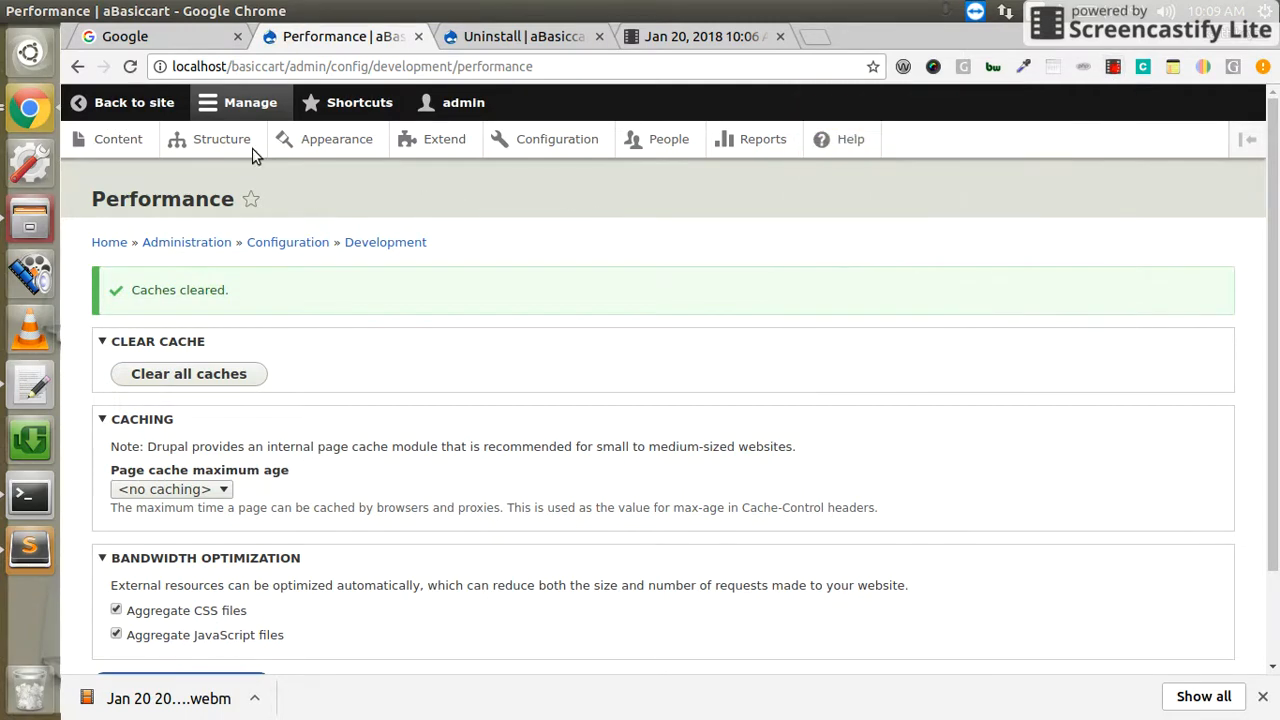
Step: Open the Purge Configurations page of the Extend section, filter by "bas", and submit Basic Cart for purging
click(505, 38)
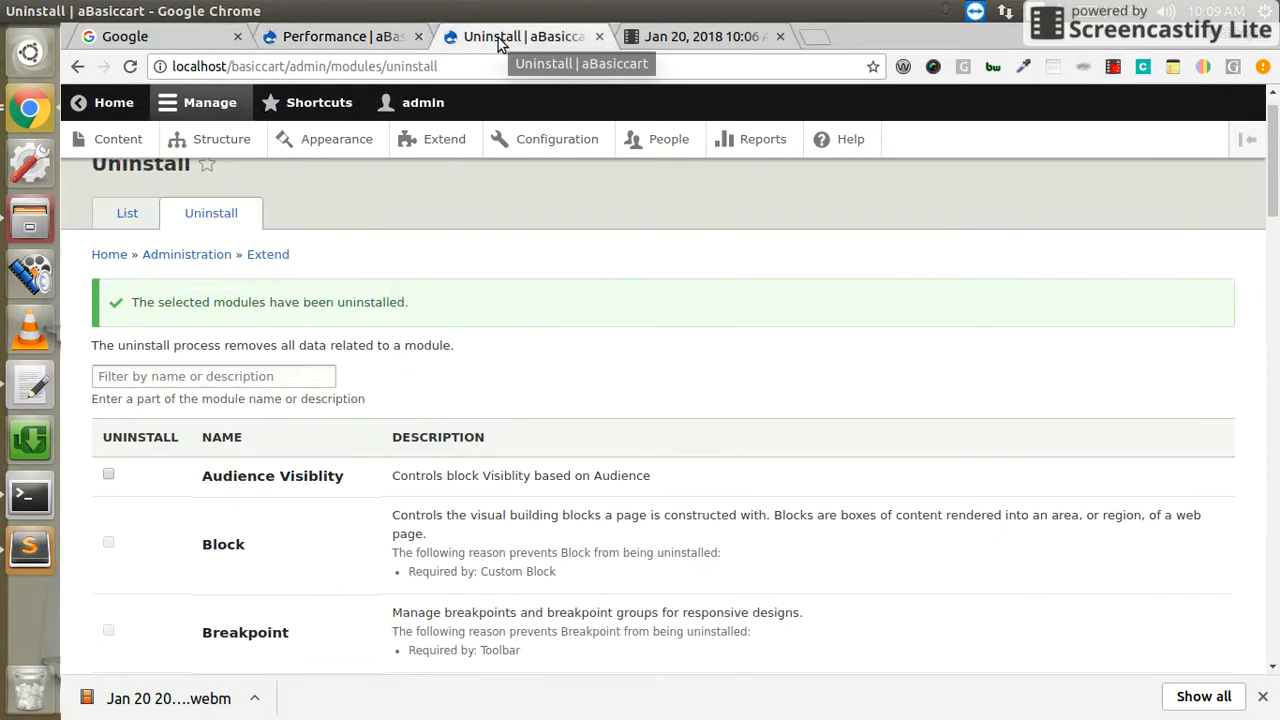
click(126, 213)
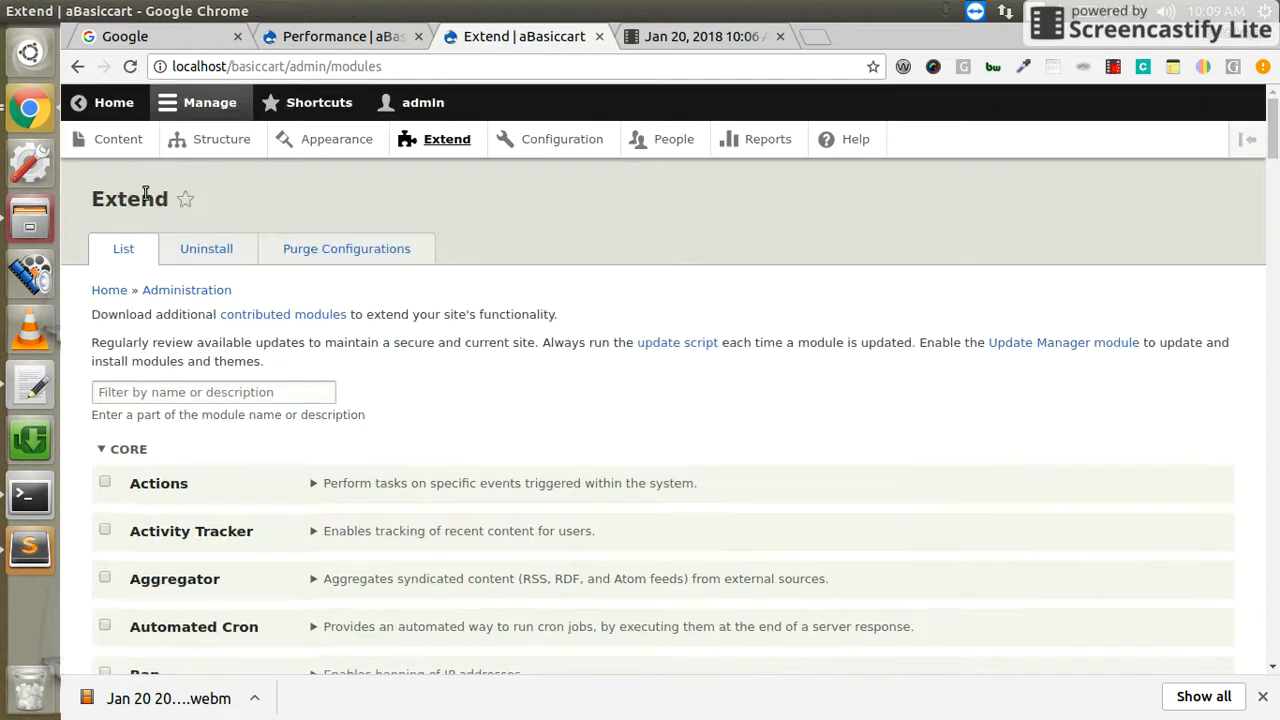
click(352, 249)
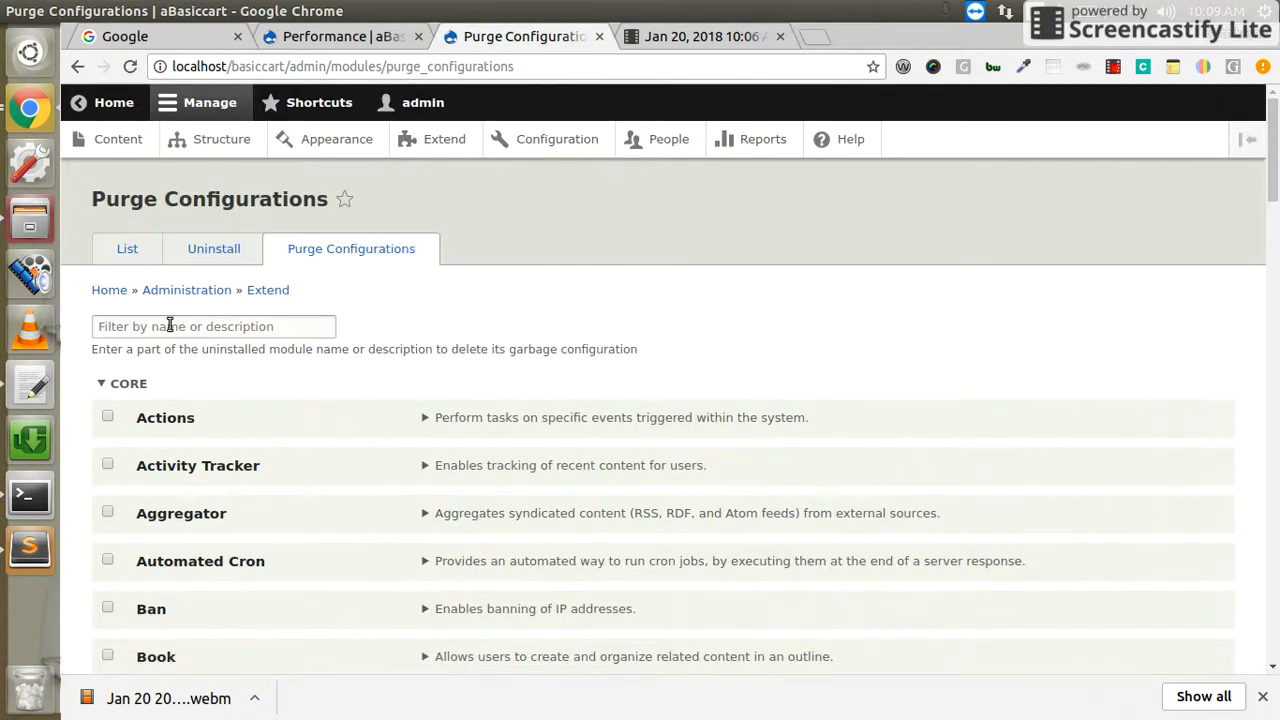
click(161, 328)
text(bas)
click(107, 416)
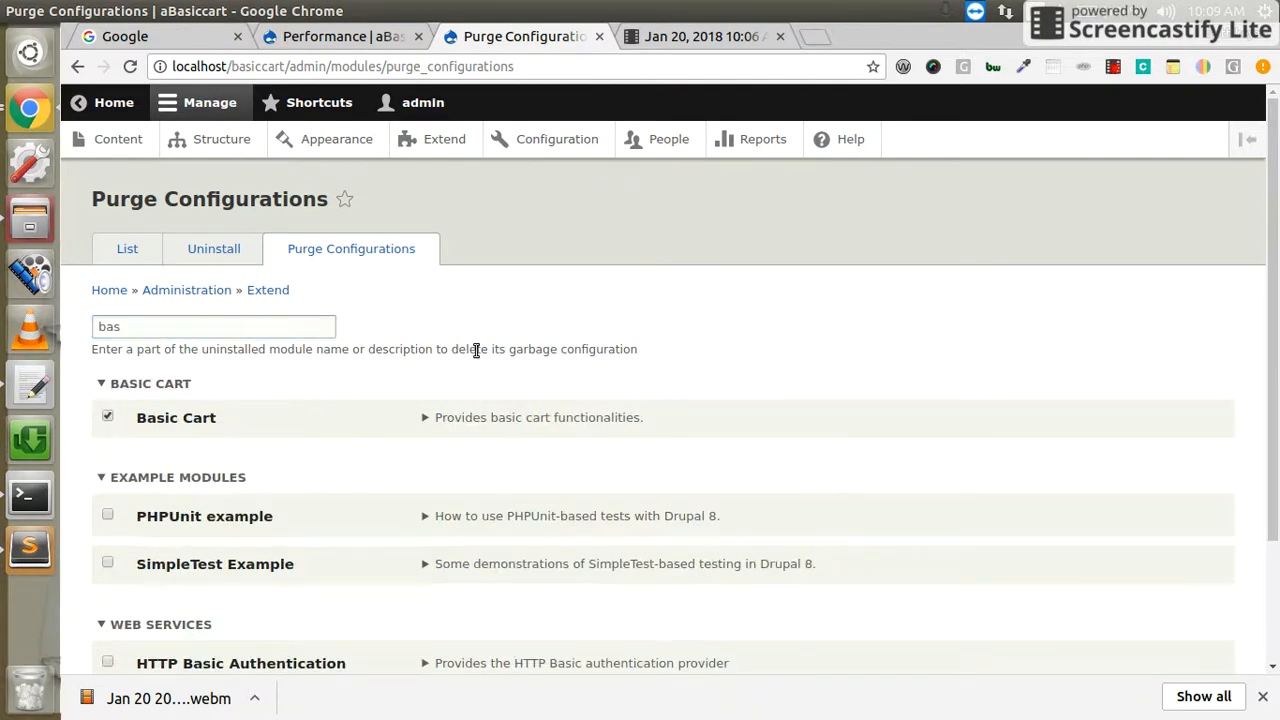
scroll(392, 350, down, 3)
click(200, 574)
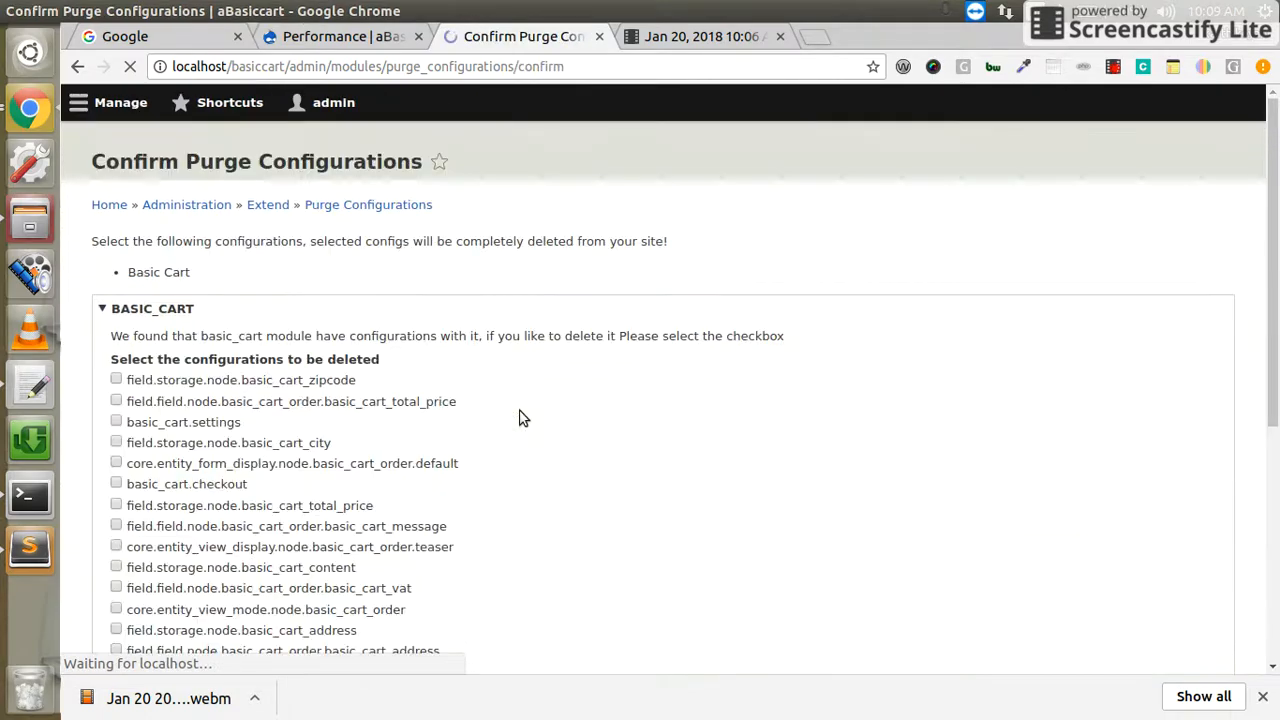
Step: Review Basic Cart's leftover configurations and purge them all with the option to delete all the listed configurations
scroll(580, 470, down, 3)
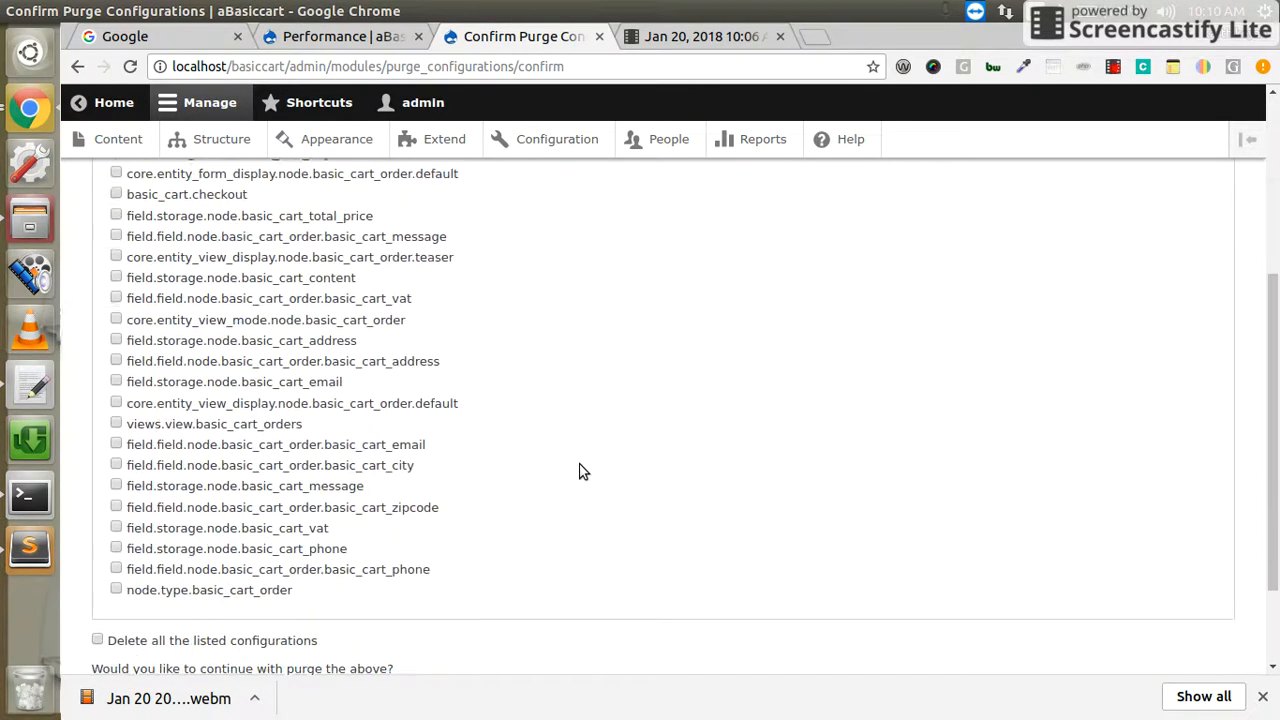
scroll(580, 470, up, 3)
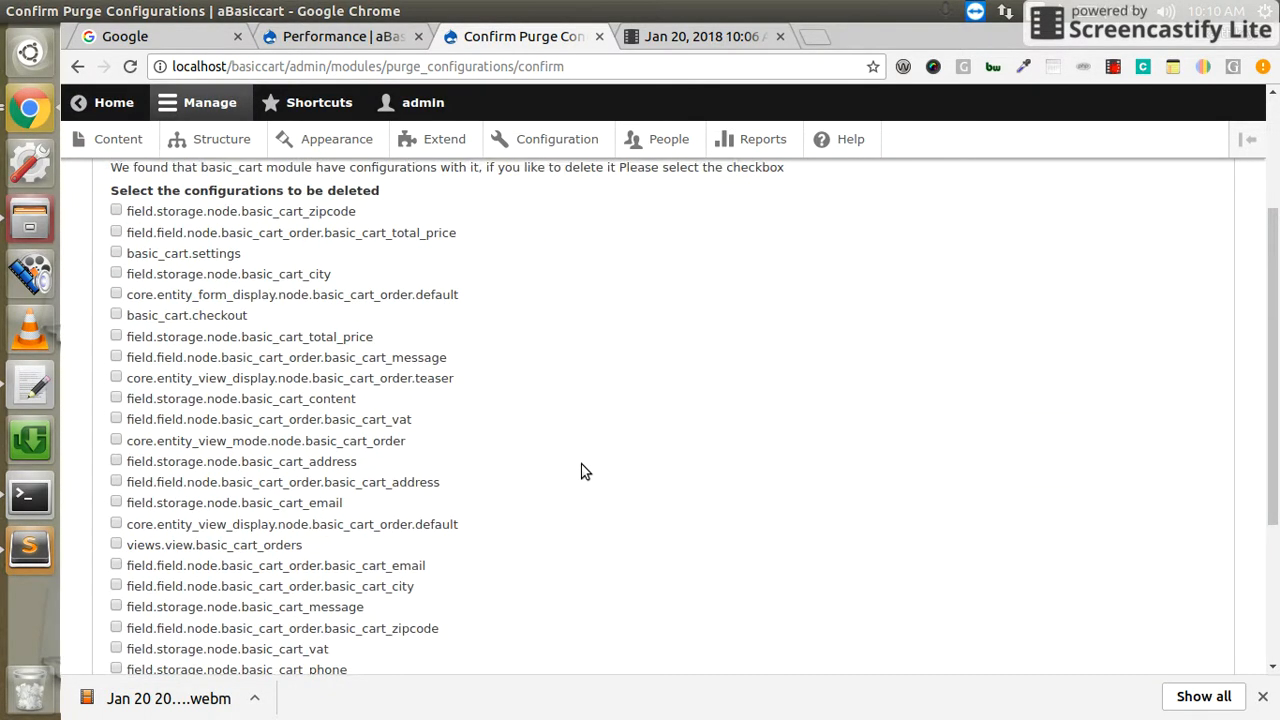
scroll(585, 471, down, 3)
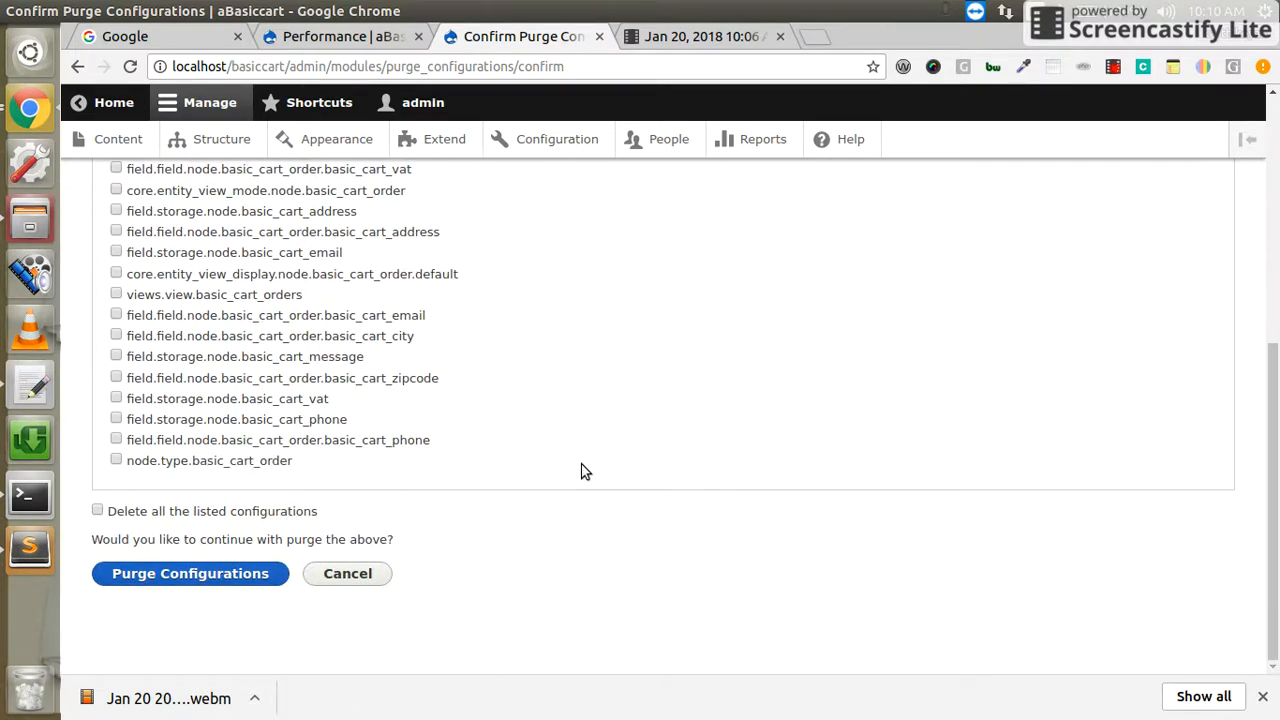
click(97, 511)
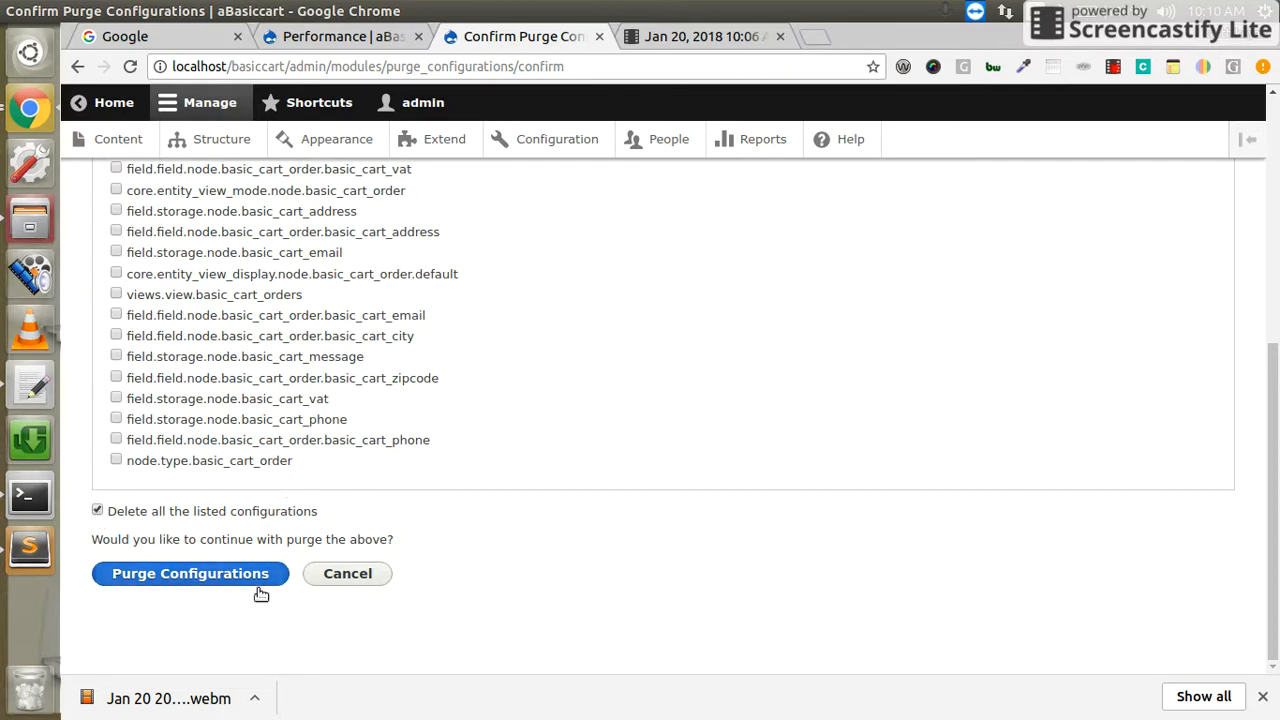
click(200, 574)
scroll(556, 428, up, 4)
scroll(550, 330, up, 1)
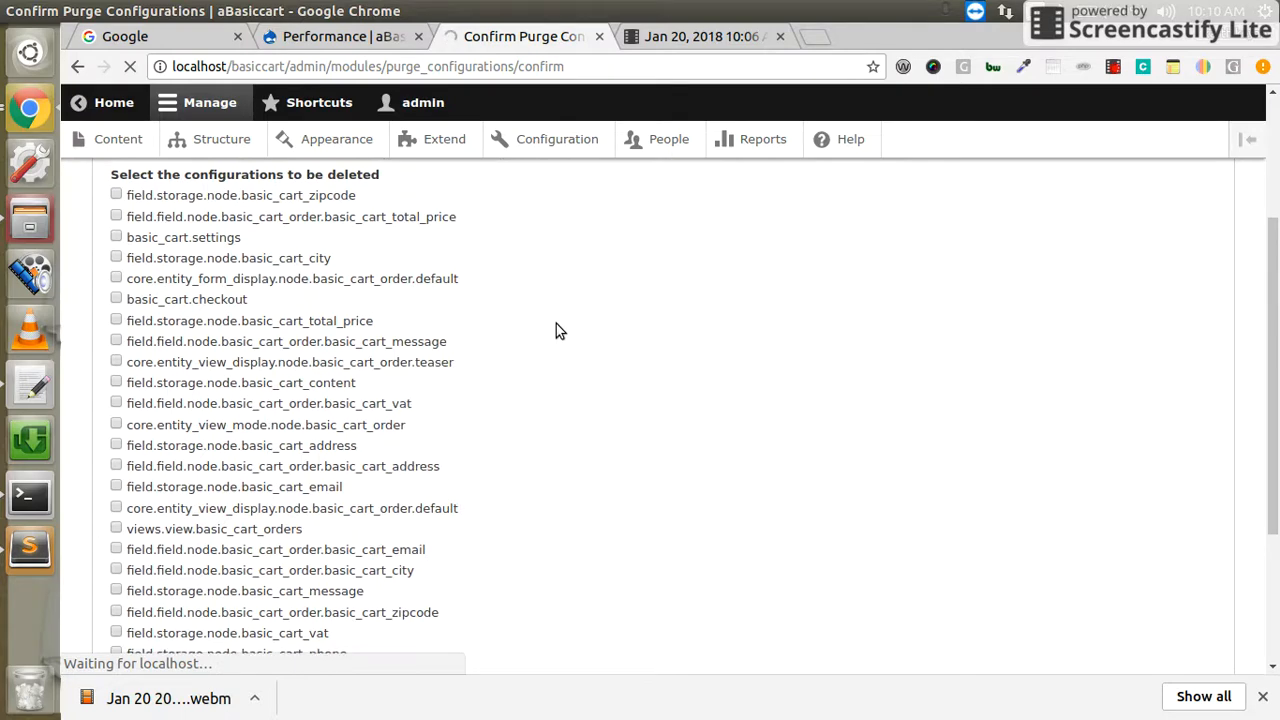
scroll(558, 330, down, 1)
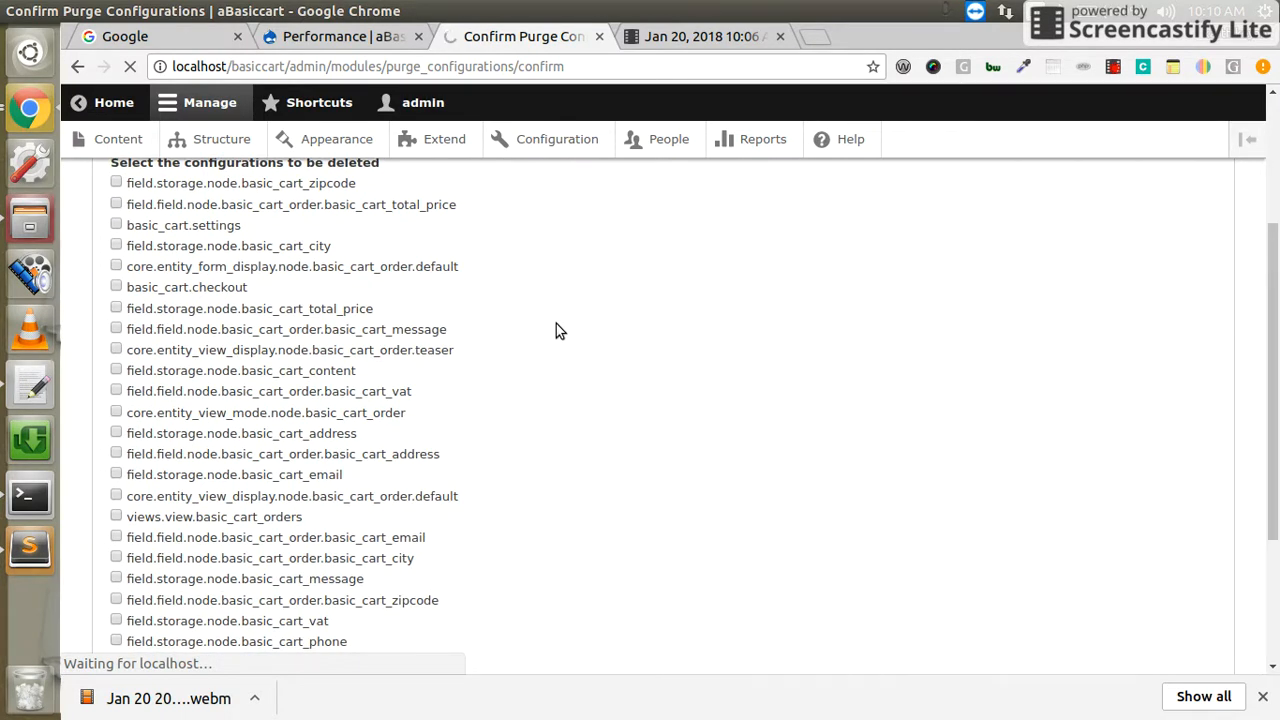
scroll(565, 305, up, 4)
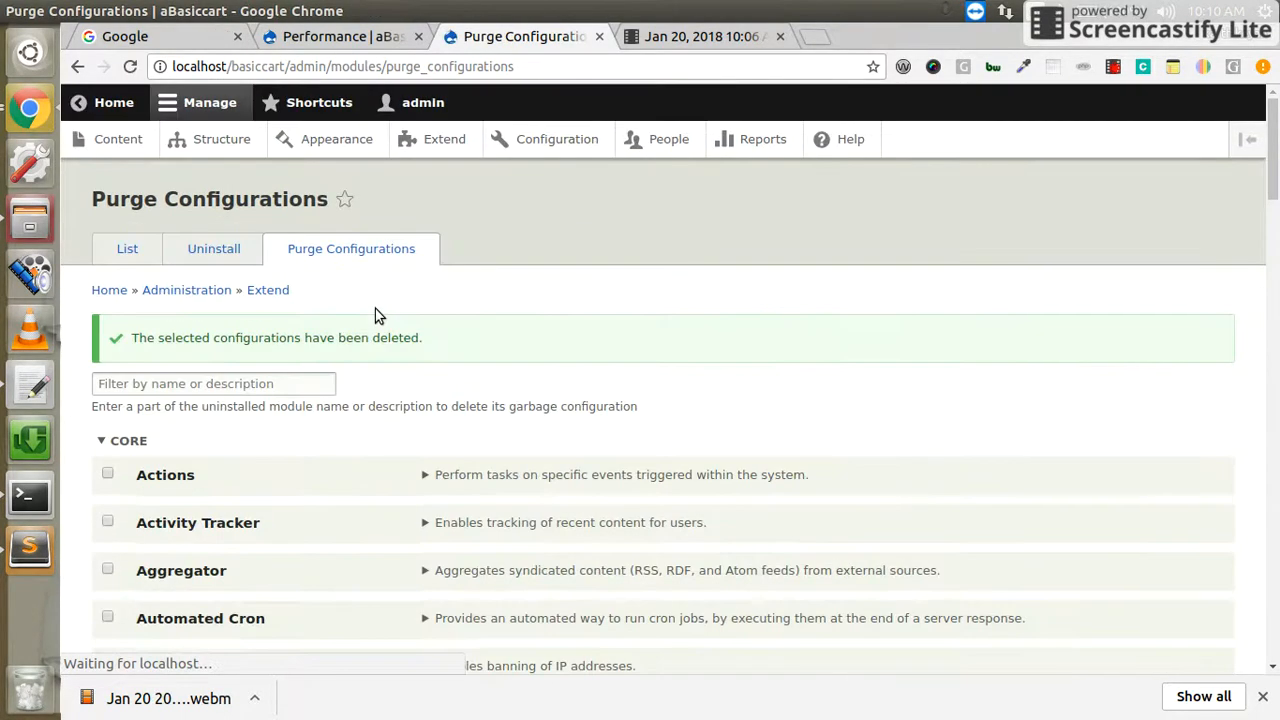
Step: Return to the module list, filter it by "bas", and install the Basic Cart module
click(129, 256)
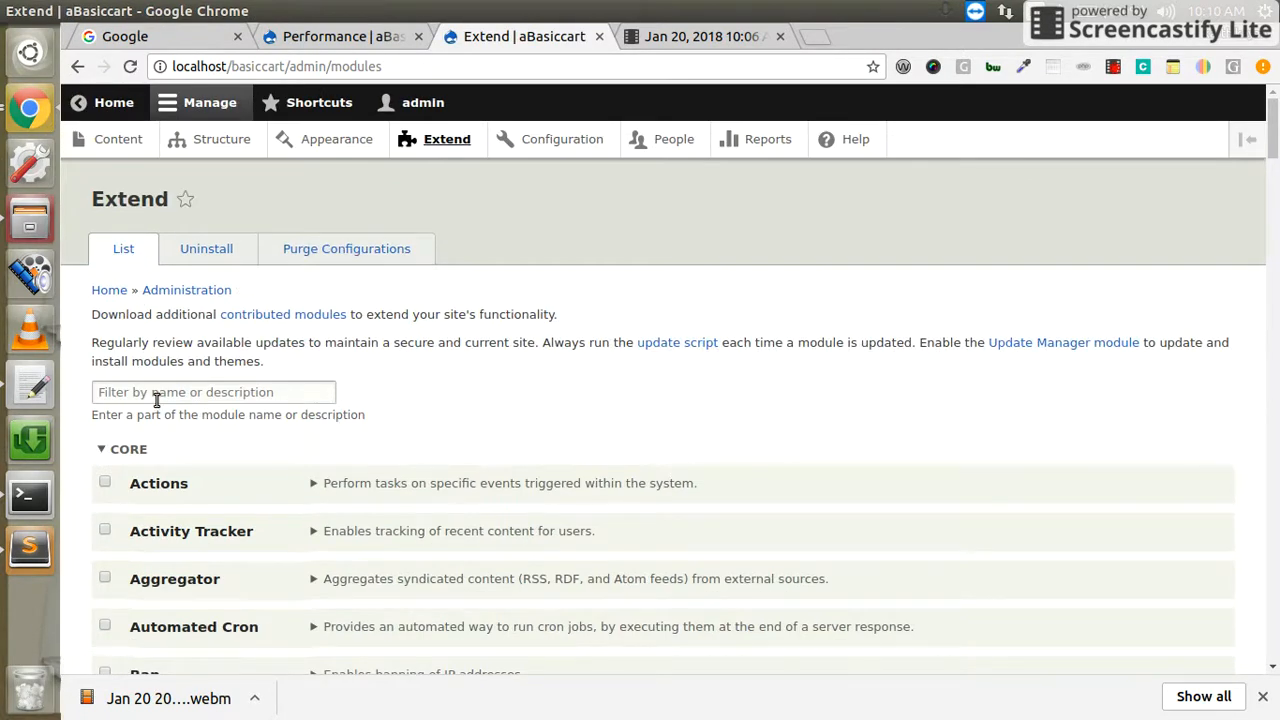
click(157, 398)
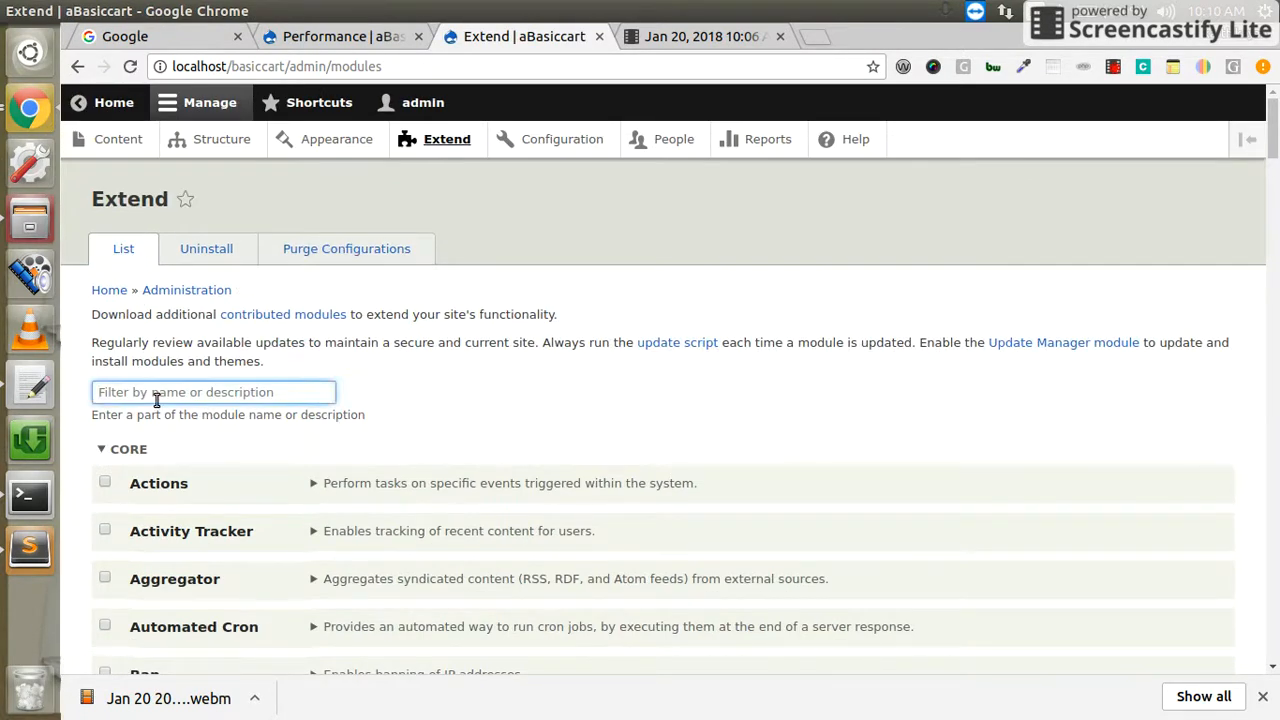
text(e)
key(BackSpace)
text(bas)
click(108, 483)
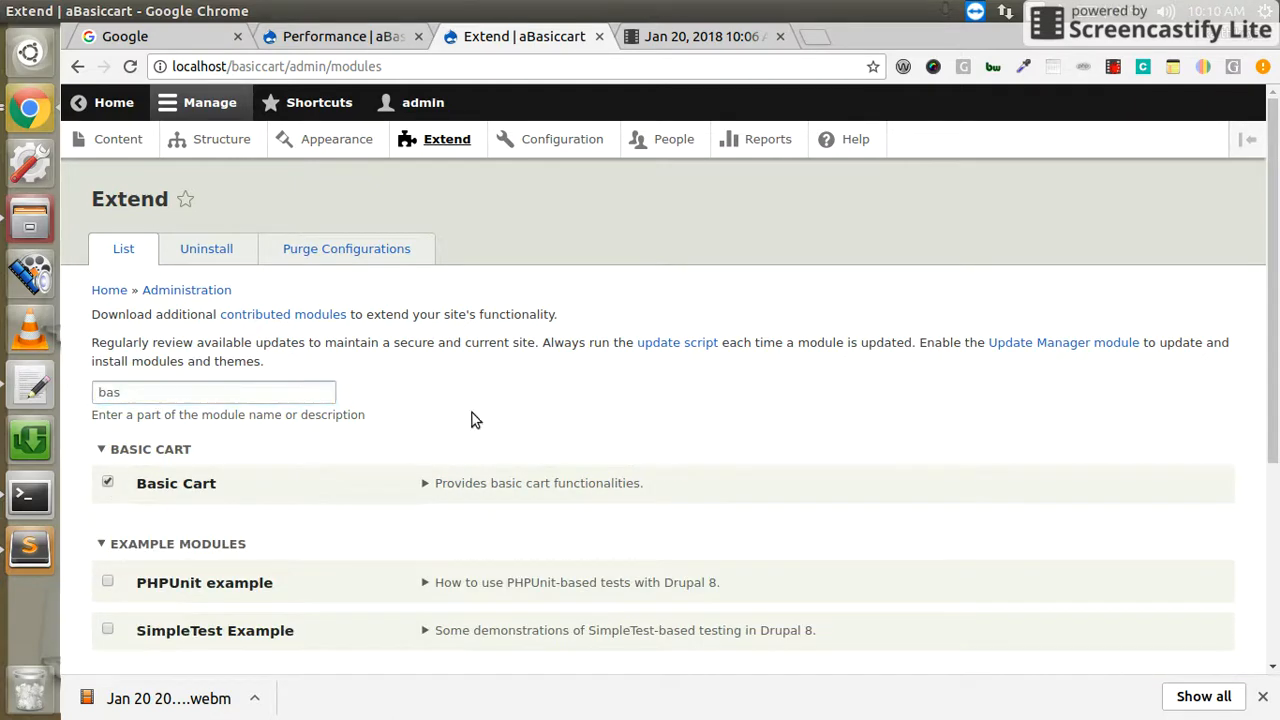
scroll(403, 420, down, 3)
click(141, 578)
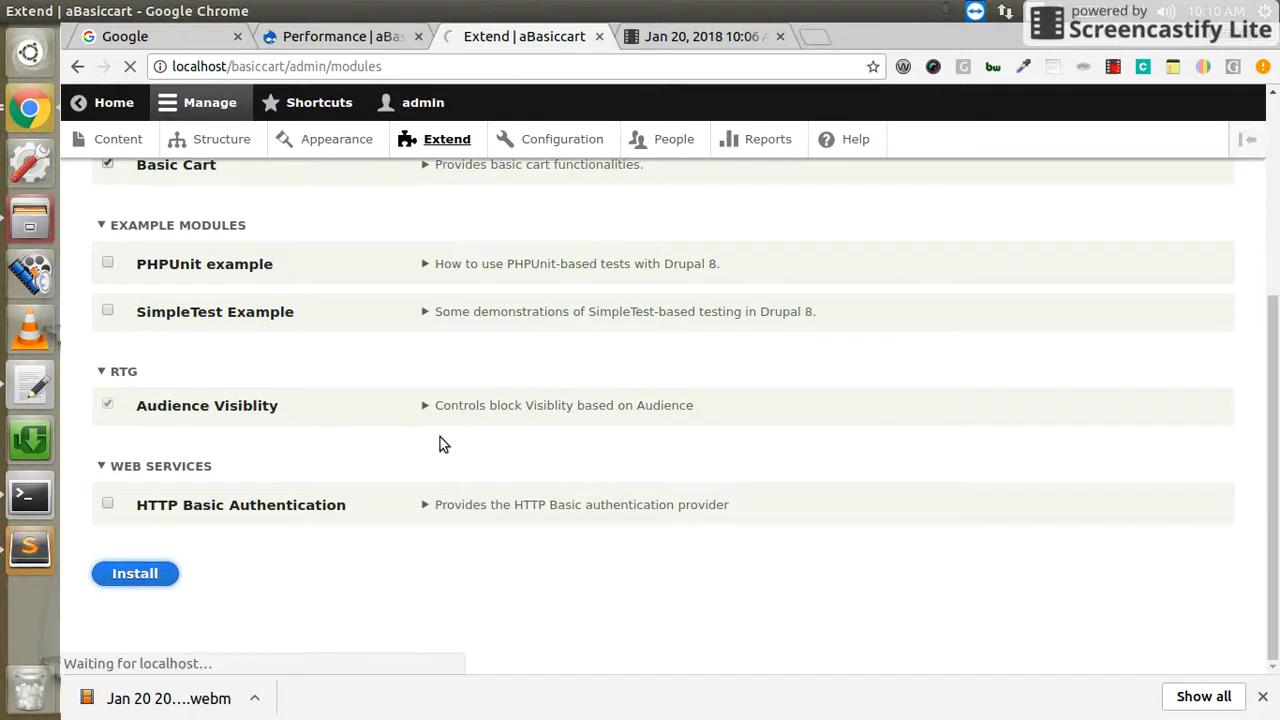
scroll(441, 437, up, 3)
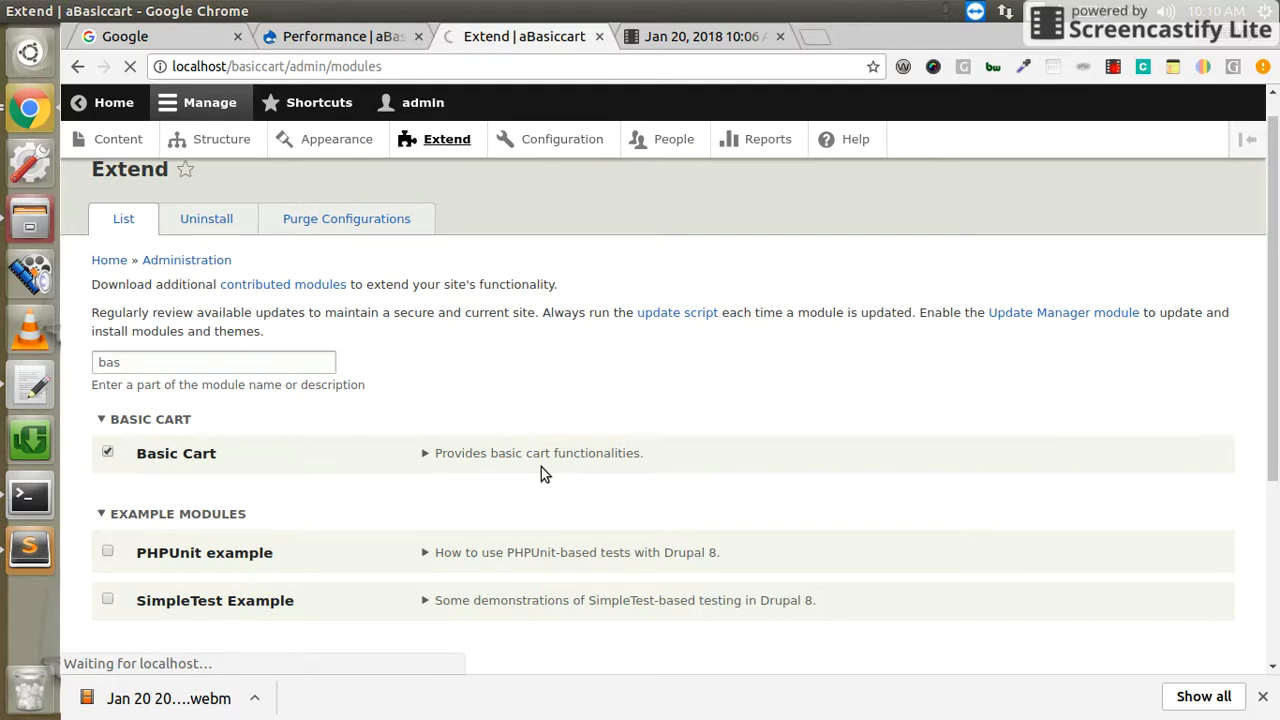
click(1113, 68)
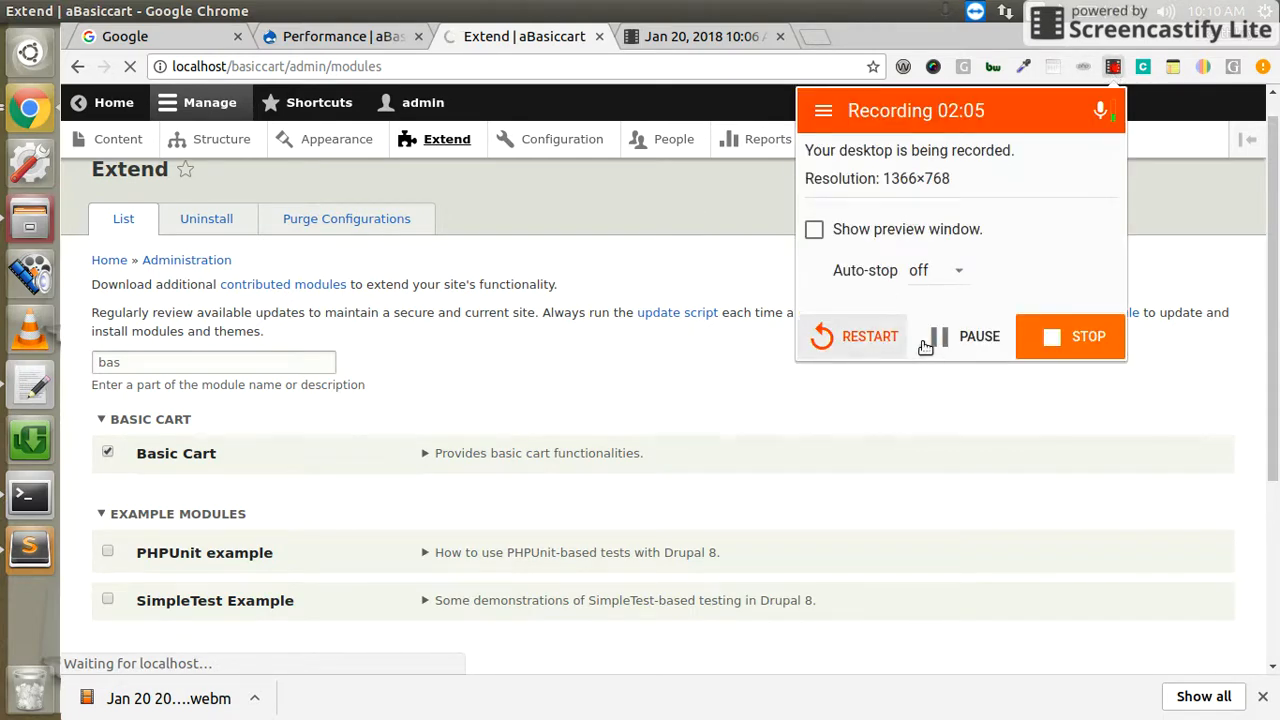
click(602, 437)
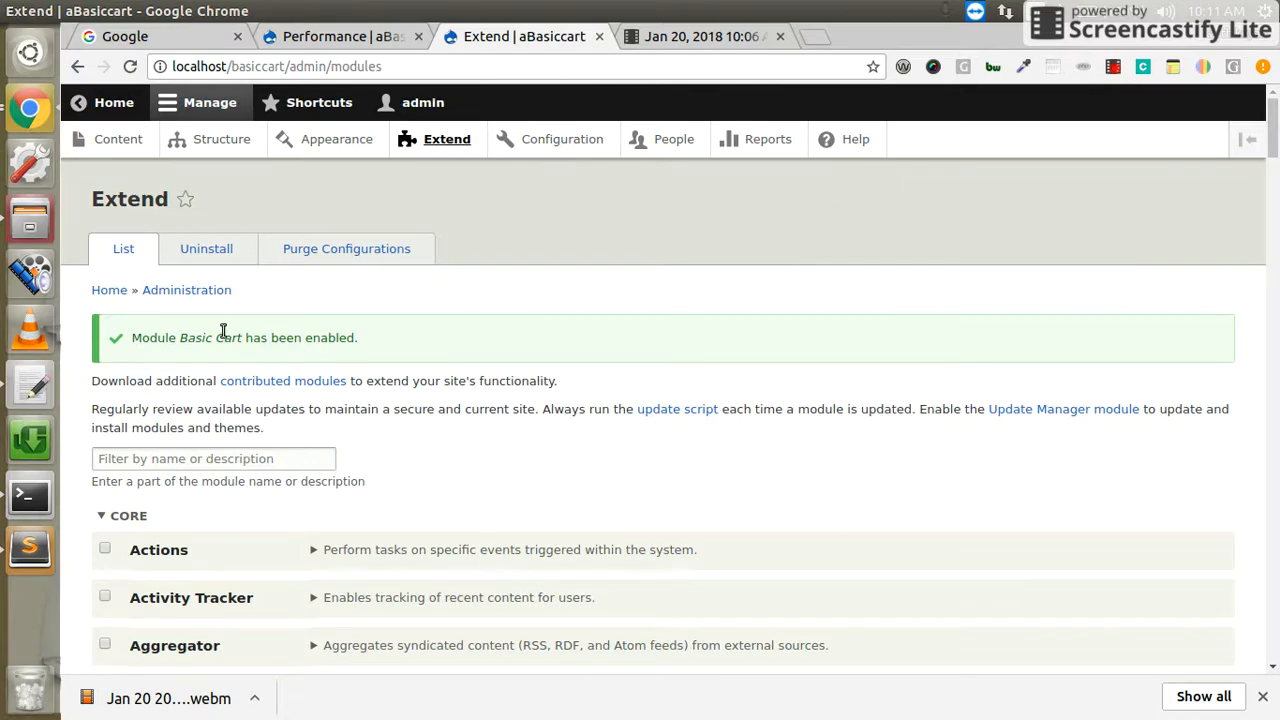
drag(177, 338, 357, 357)
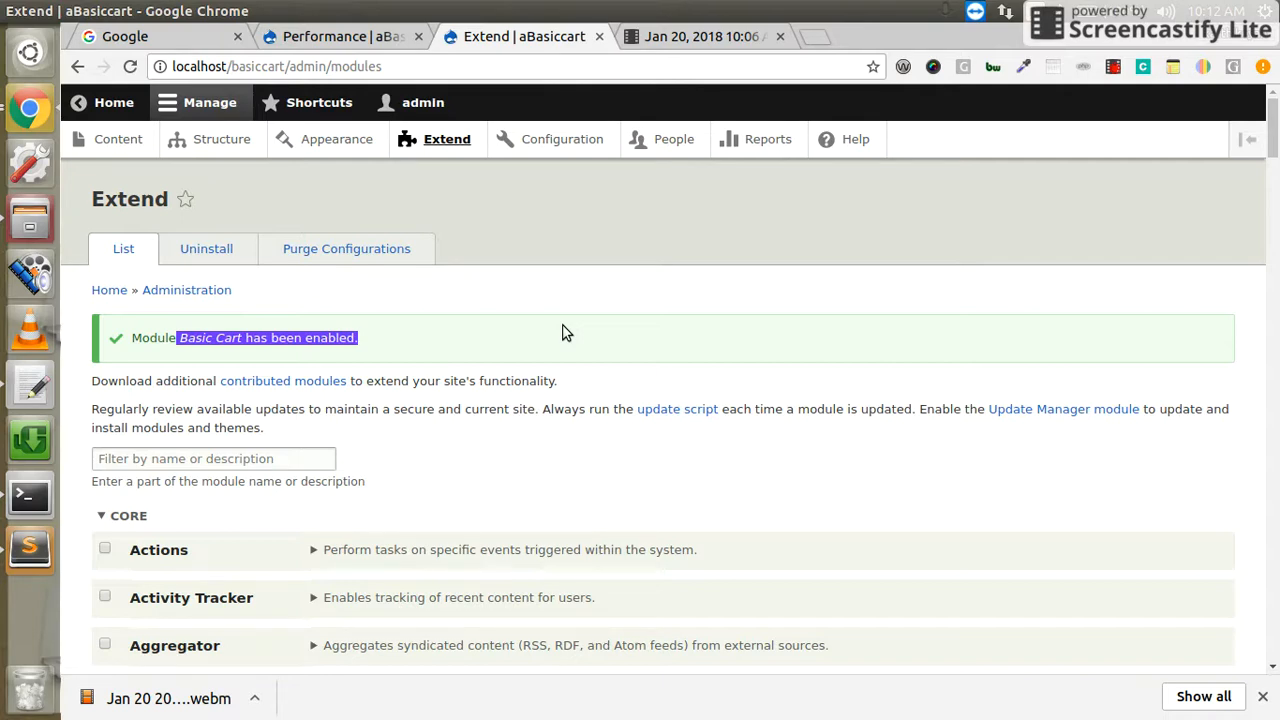
scroll(475, 349, down, 3)
scroll(477, 349, up, 3)
Step: Filter the uninstallable modules by "bas" and submit Basic Cart for uninstallation
click(209, 258)
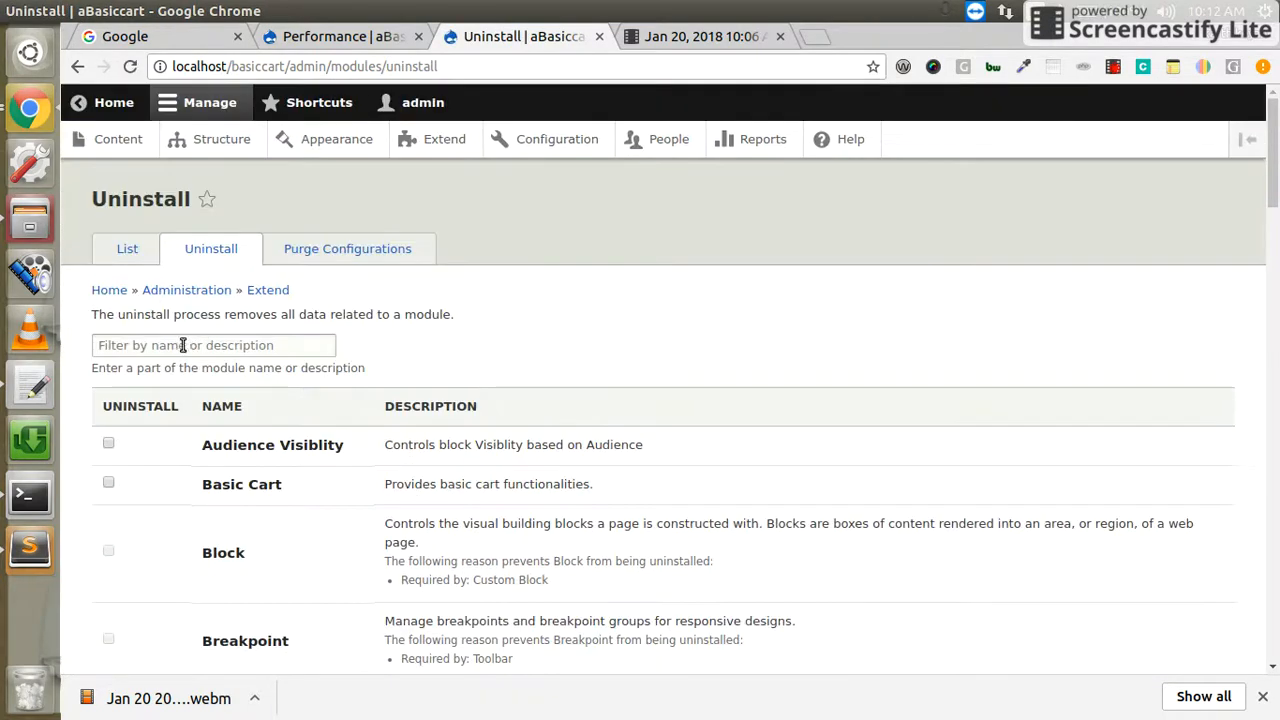
click(181, 345)
text(bas)
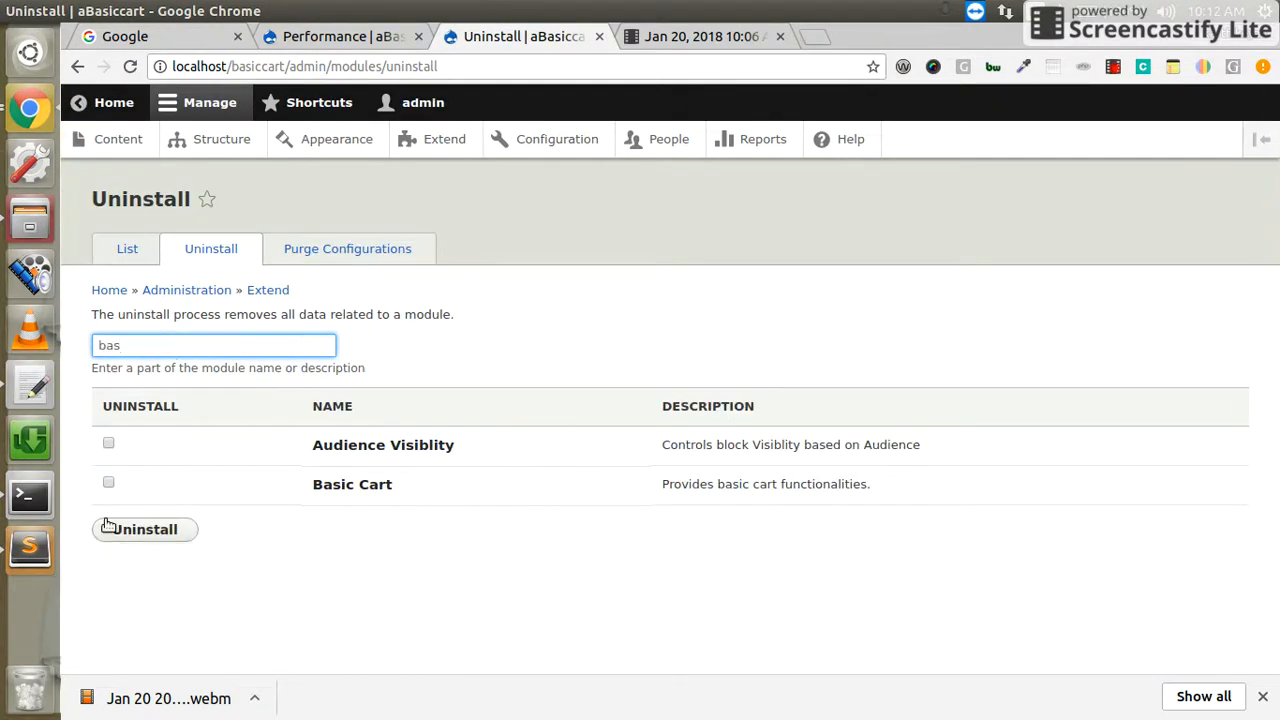
click(108, 484)
click(150, 529)
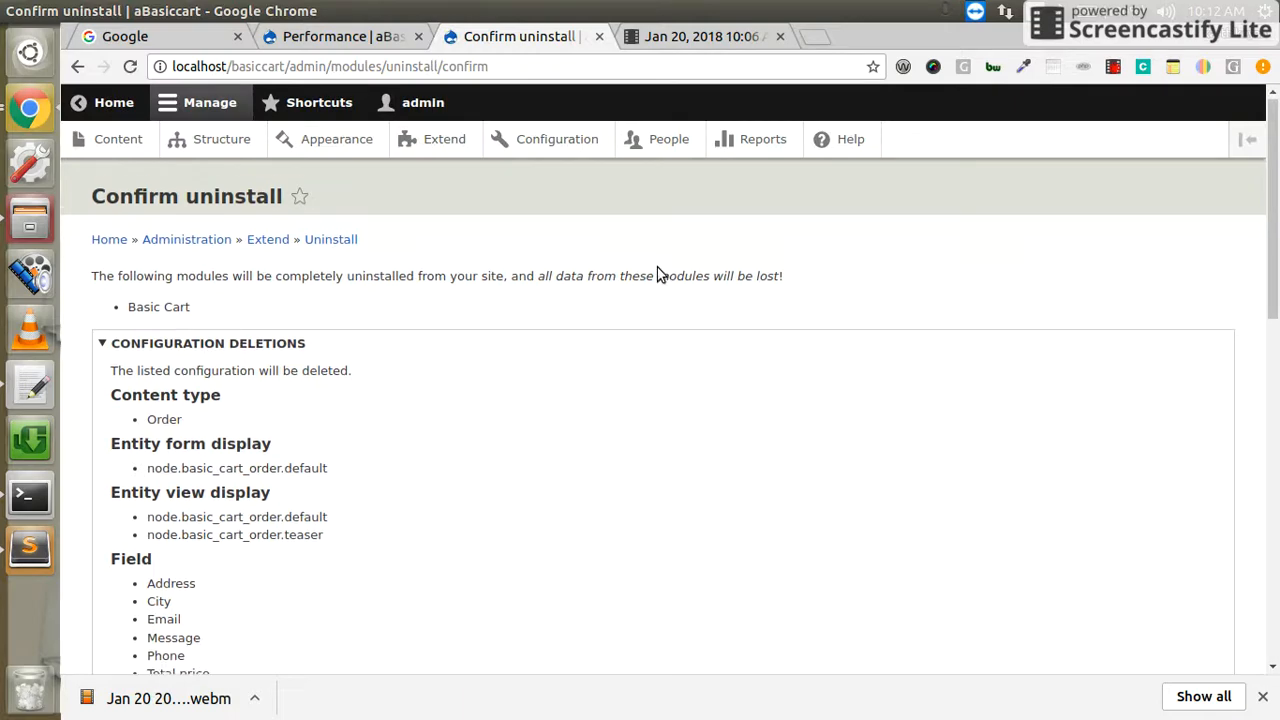
Step: Review the configurations tied to Basic Cart and confirm its uninstallation with all the listed configurations deleted
scroll(657, 270, down, 6)
scroll(657, 272, up, 5)
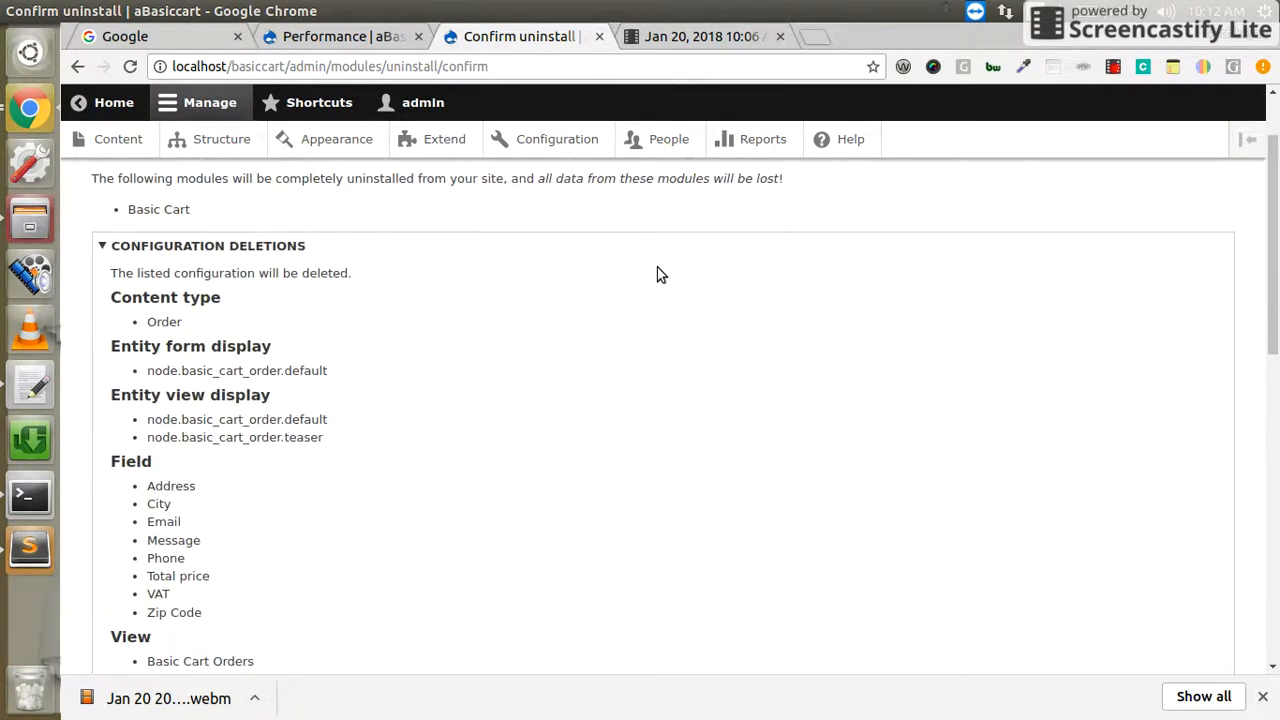
scroll(592, 331, down, 5)
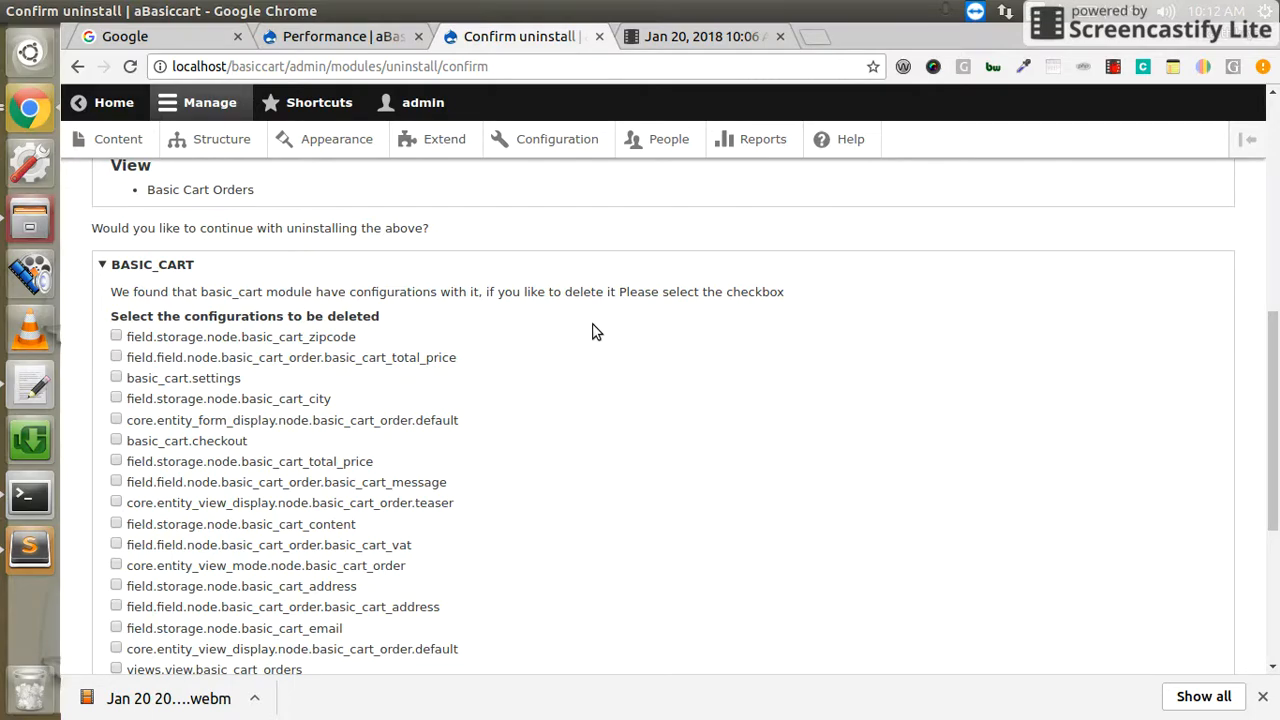
scroll(592, 331, down, 5)
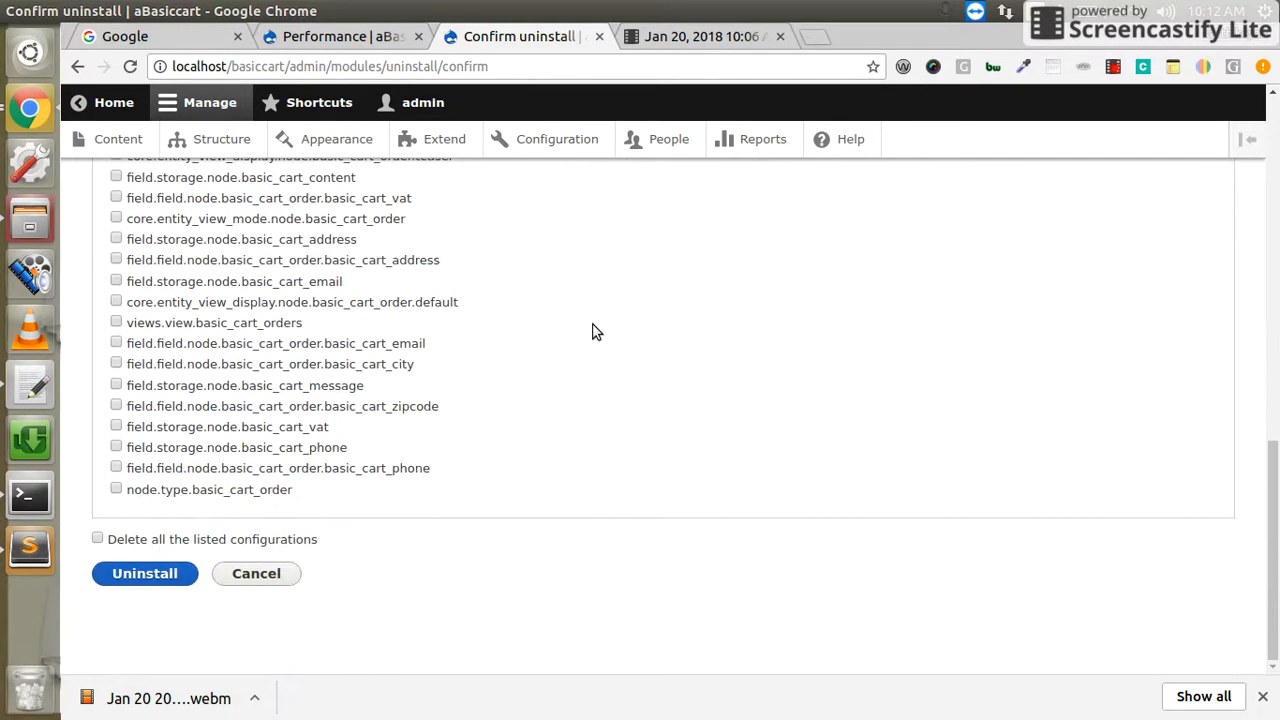
scroll(592, 331, up, 5)
scroll(592, 331, down, 5)
click(98, 540)
click(137, 582)
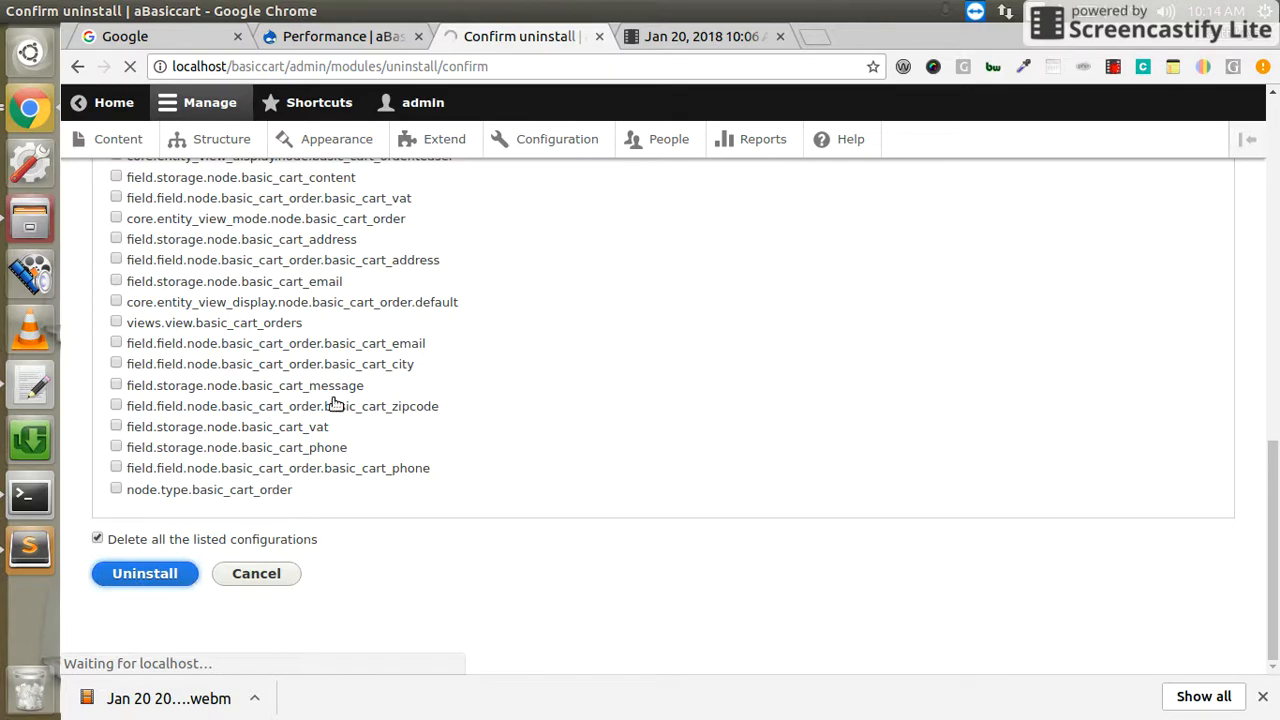
scroll(334, 402, up, 2)
scroll(383, 297, down, 2)
click(576, 359)
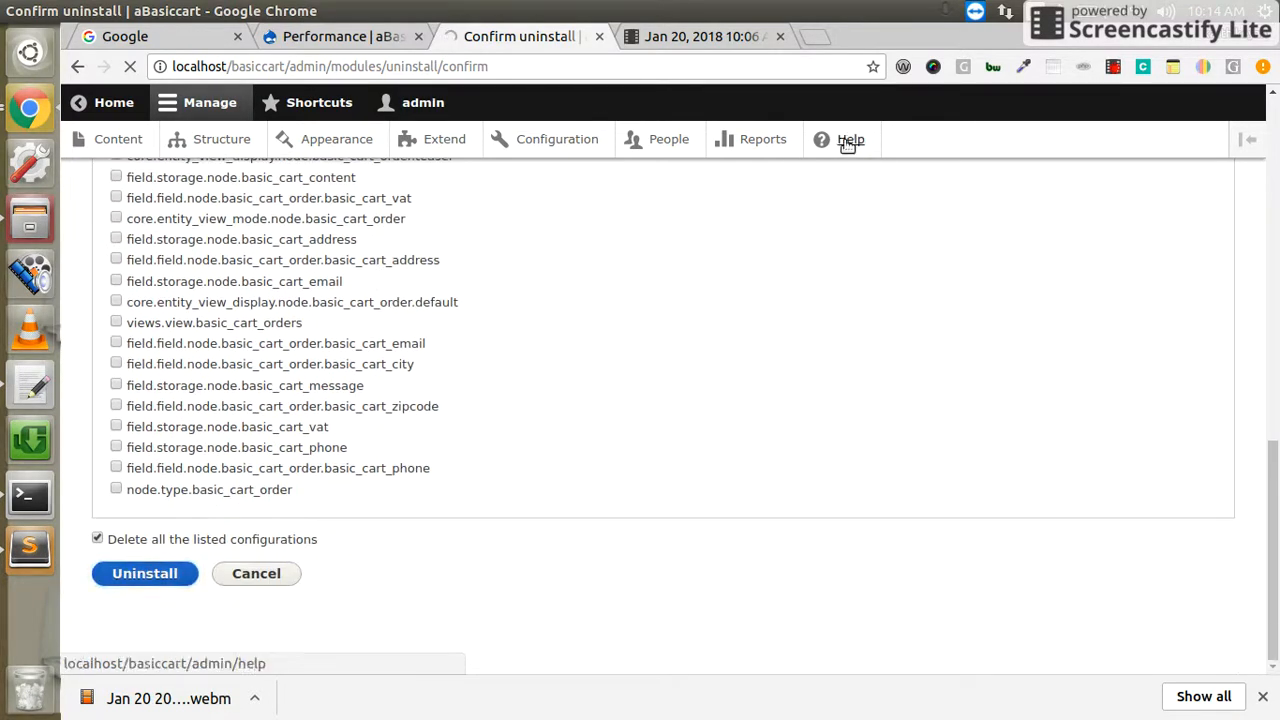
scroll(284, 502, up, 3)
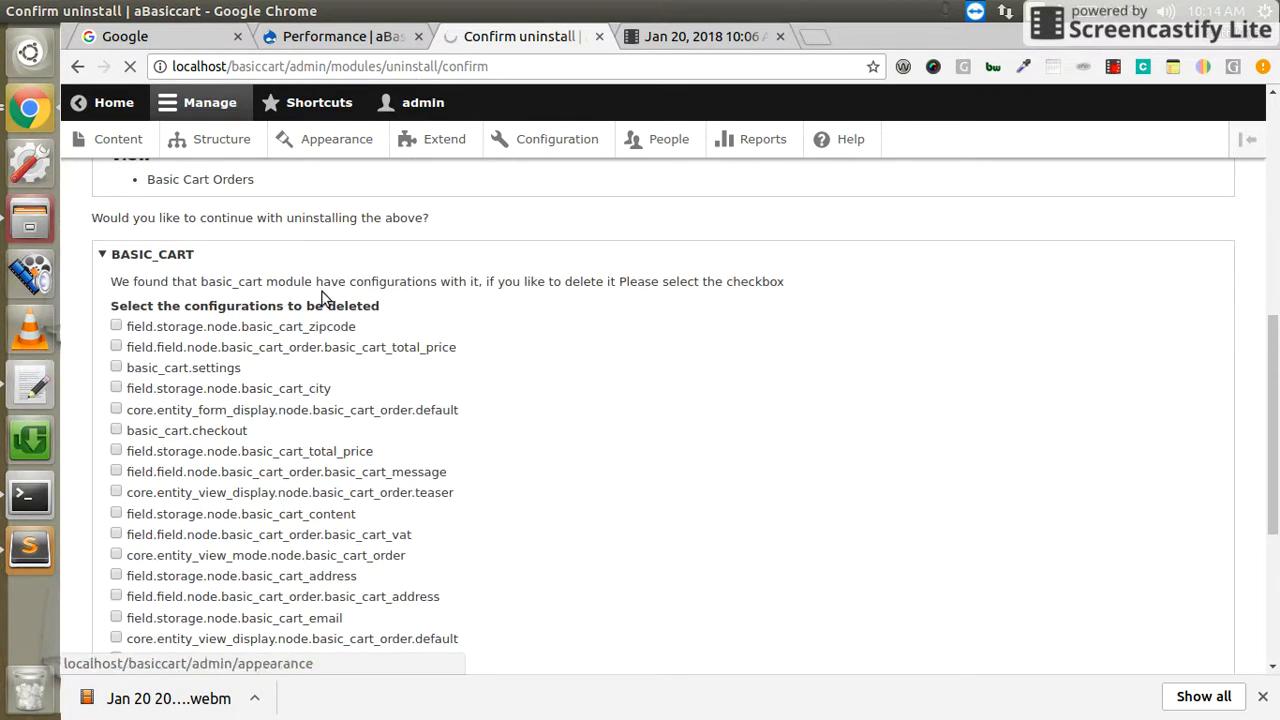
scroll(297, 468, up, 5)
scroll(434, 240, down, 1)
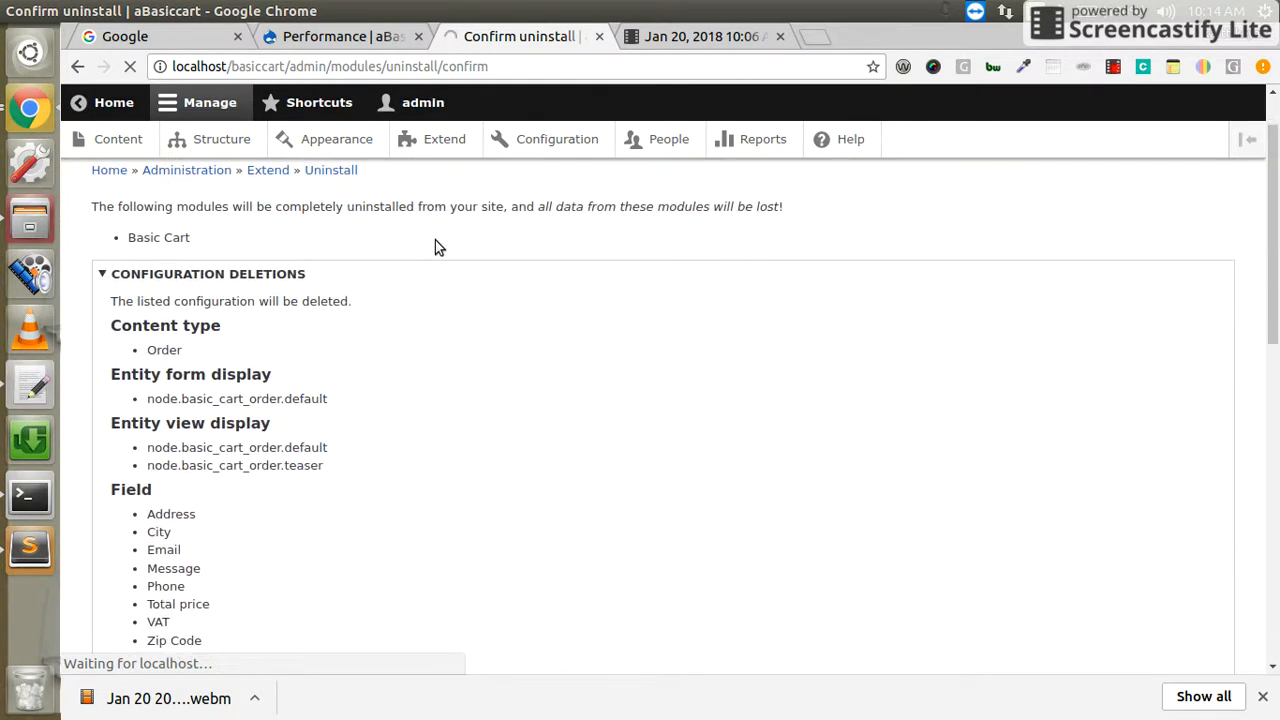
scroll(435, 240, down, 7)
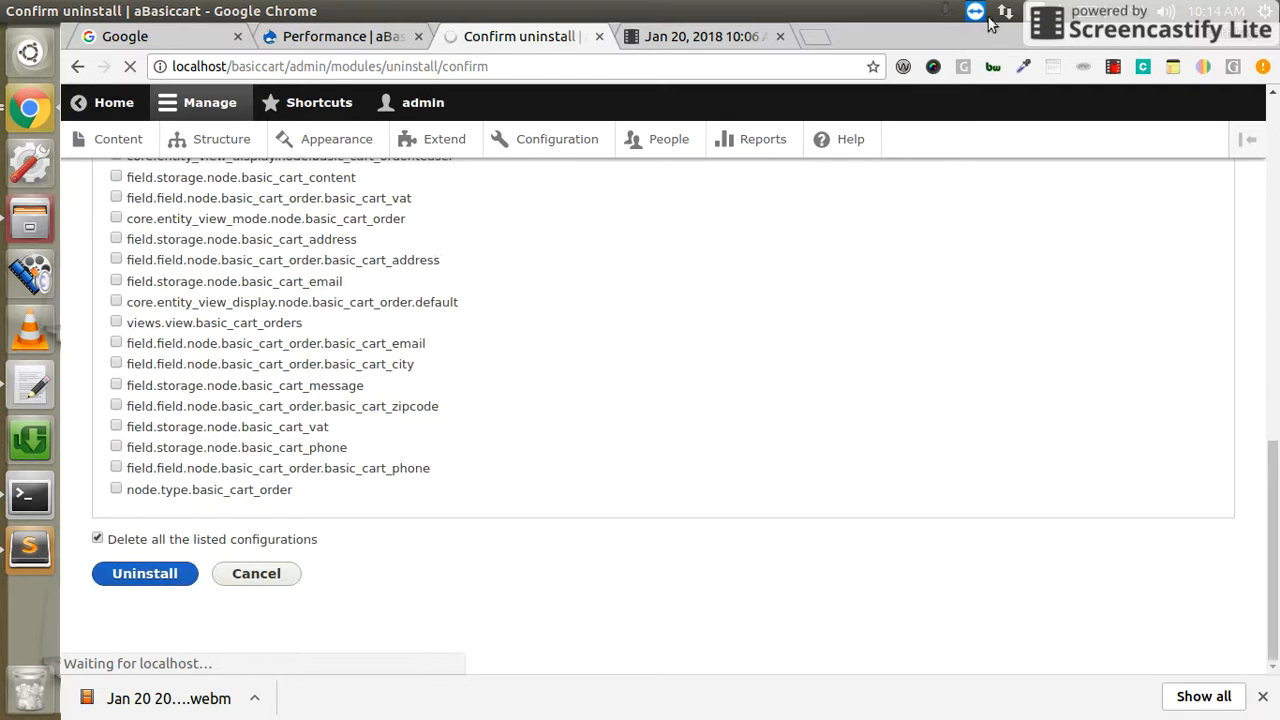
click(1113, 67)
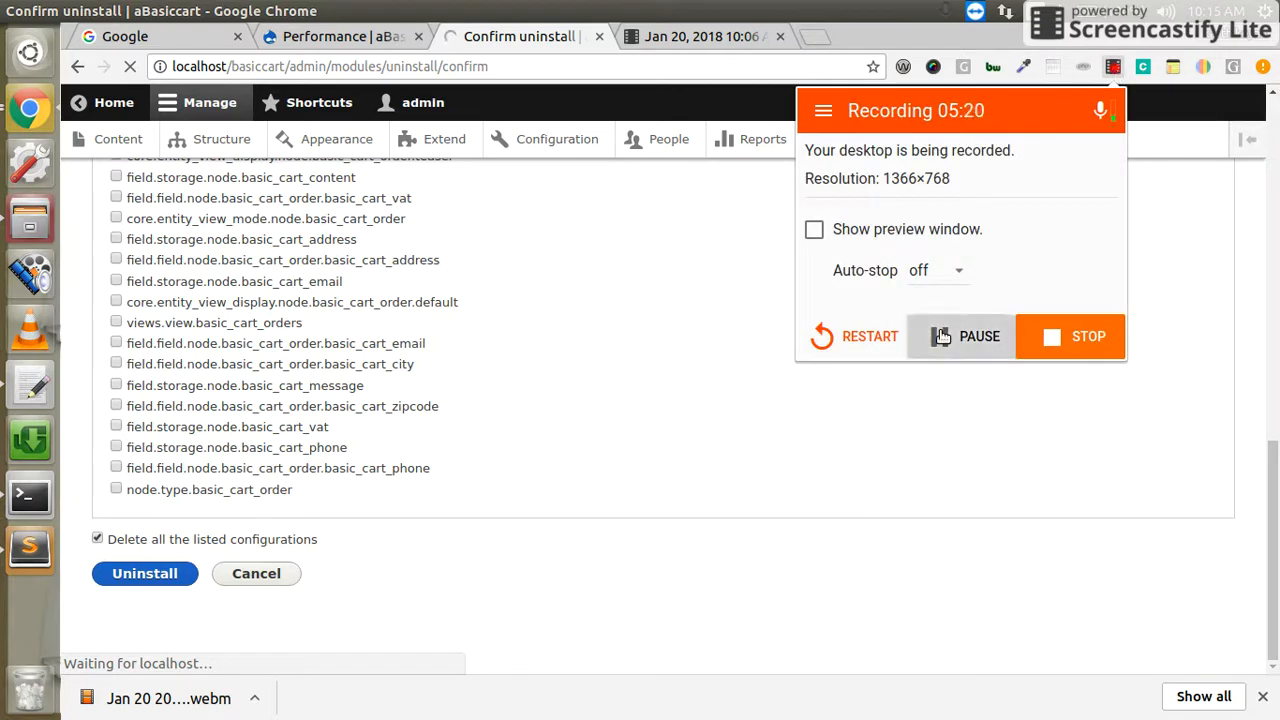
click(311, 336)
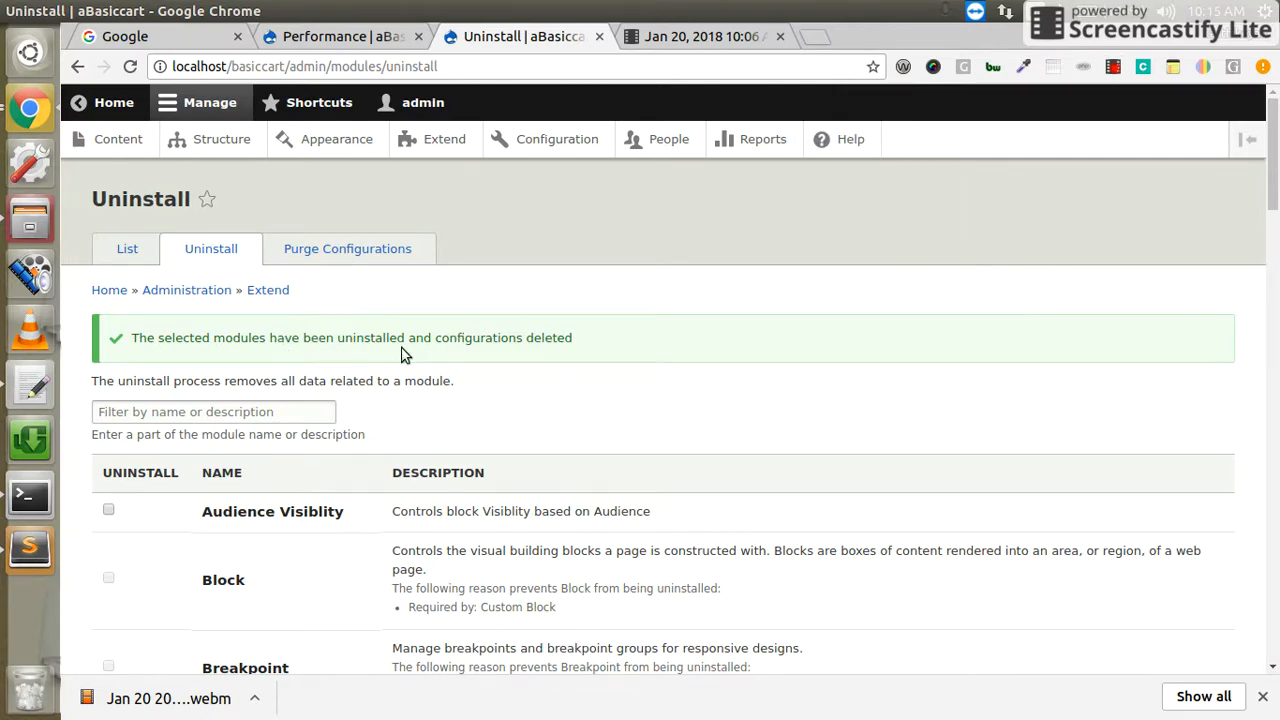
Step: Go back to the list of available modules, filter it by "bas", and reinstall the Basic Cart module
click(134, 262)
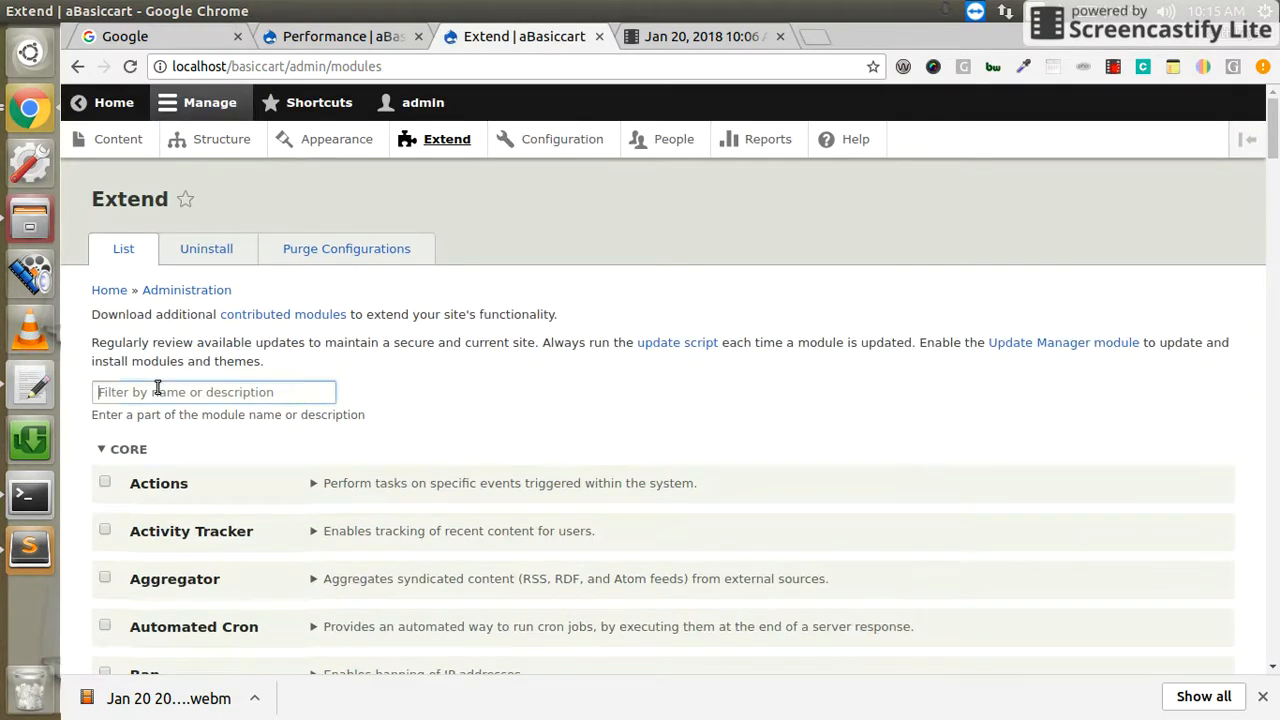
click(157, 391)
text(bas)
click(109, 483)
scroll(424, 500, down, 3)
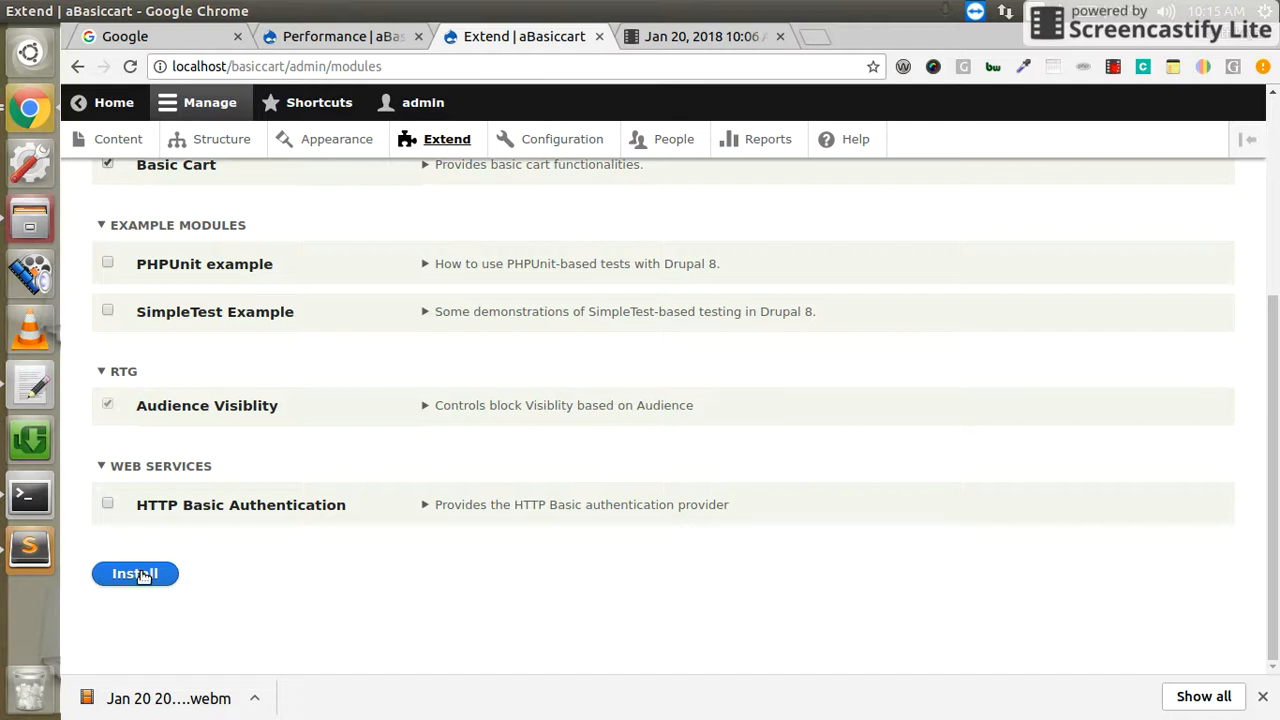
click(141, 574)
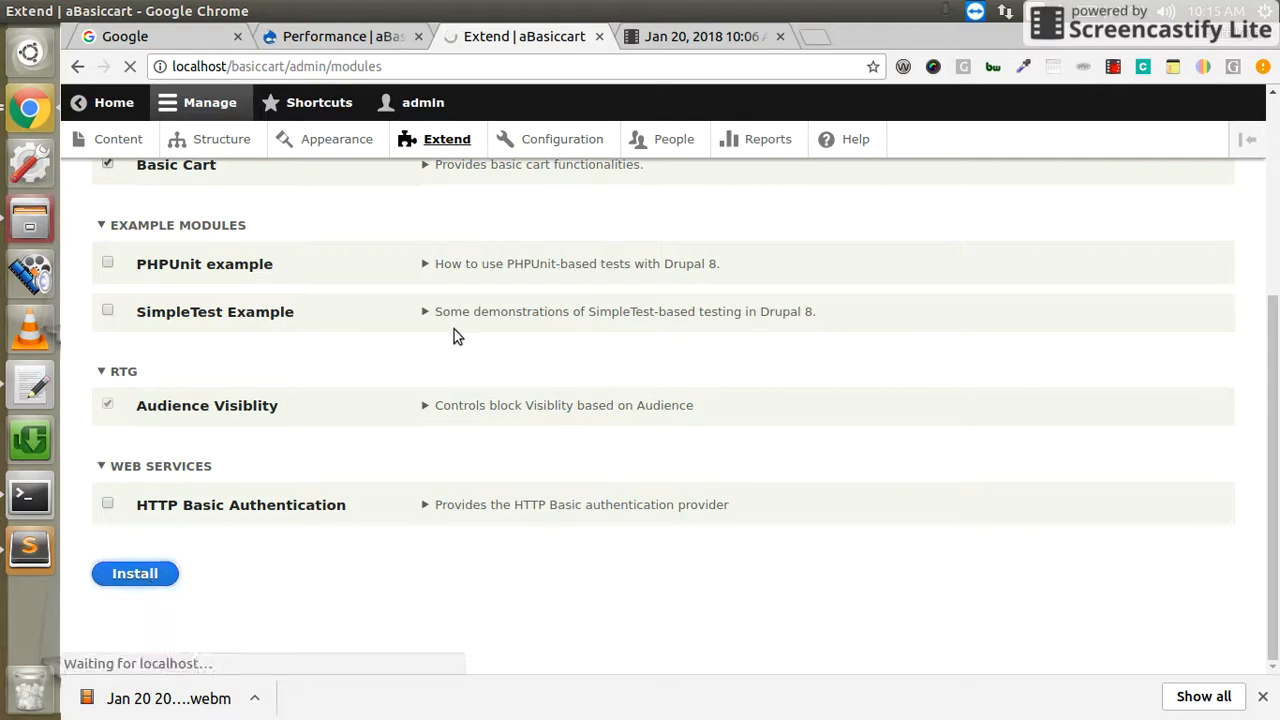
scroll(400, 460, up, 5)
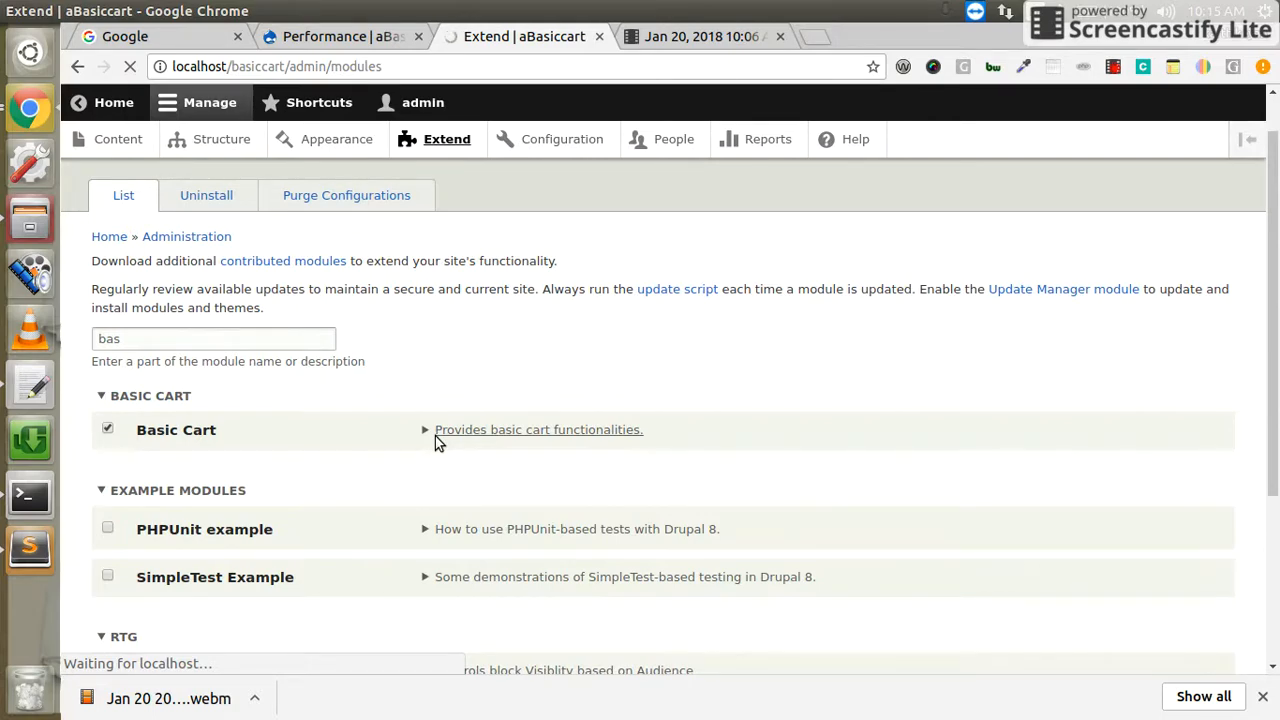
scroll(435, 436, down, 3)
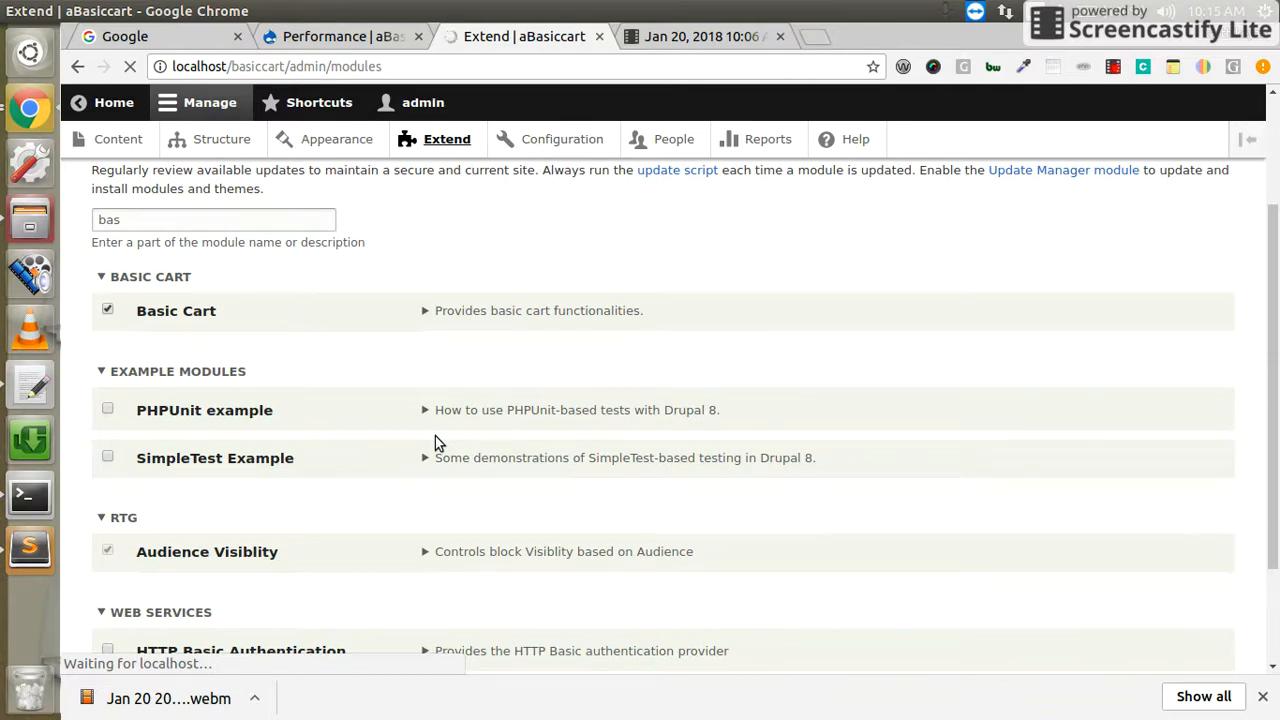
scroll(435, 436, down, 3)
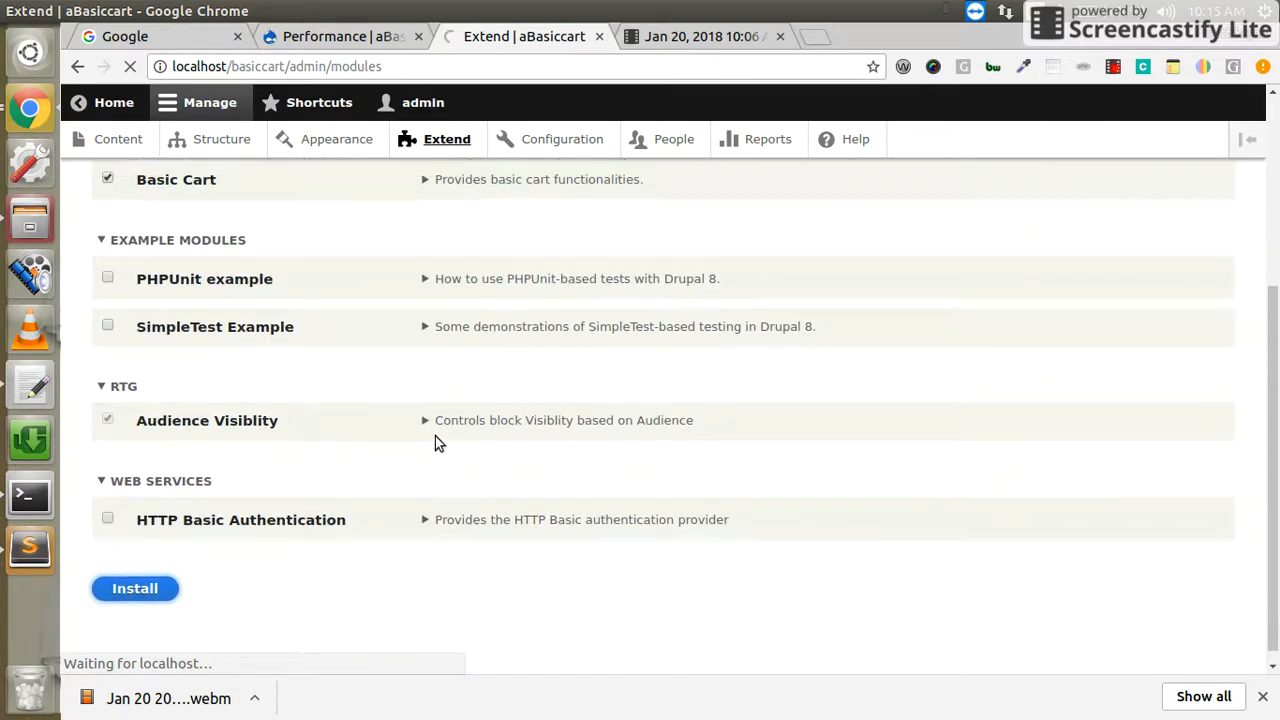
scroll(435, 436, up, 6)
click(1112, 67)
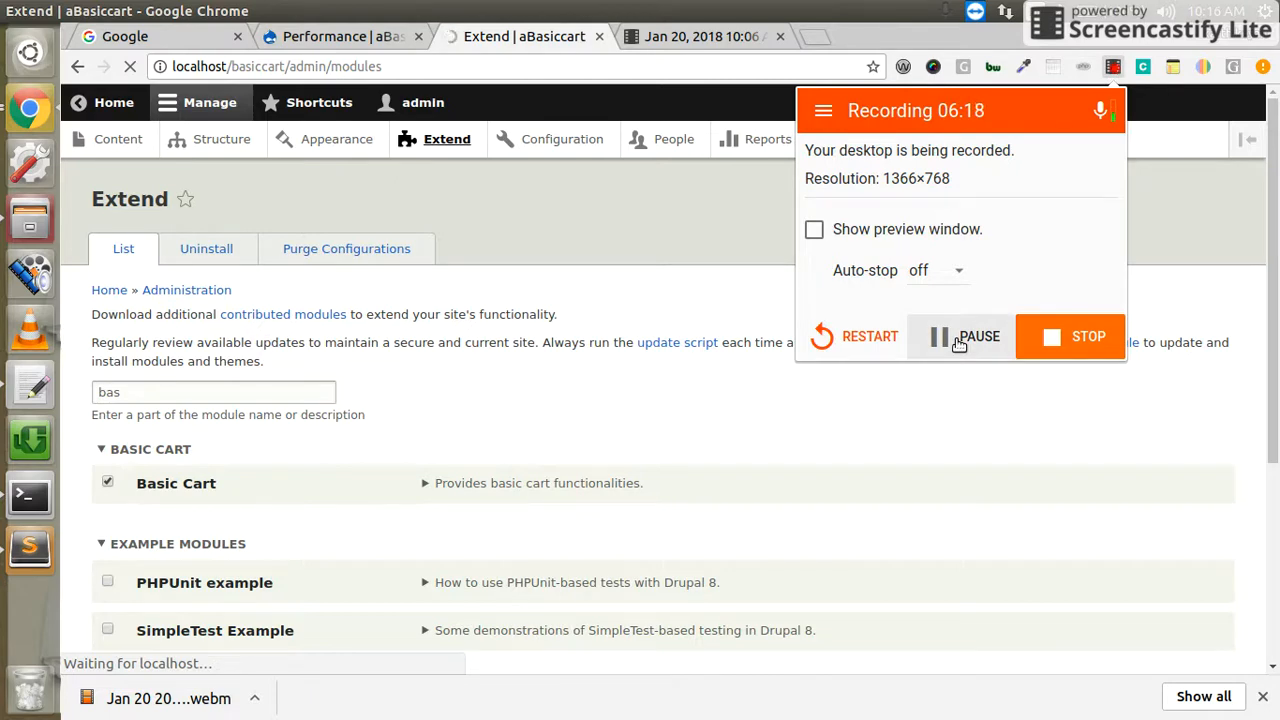
click(976, 400)
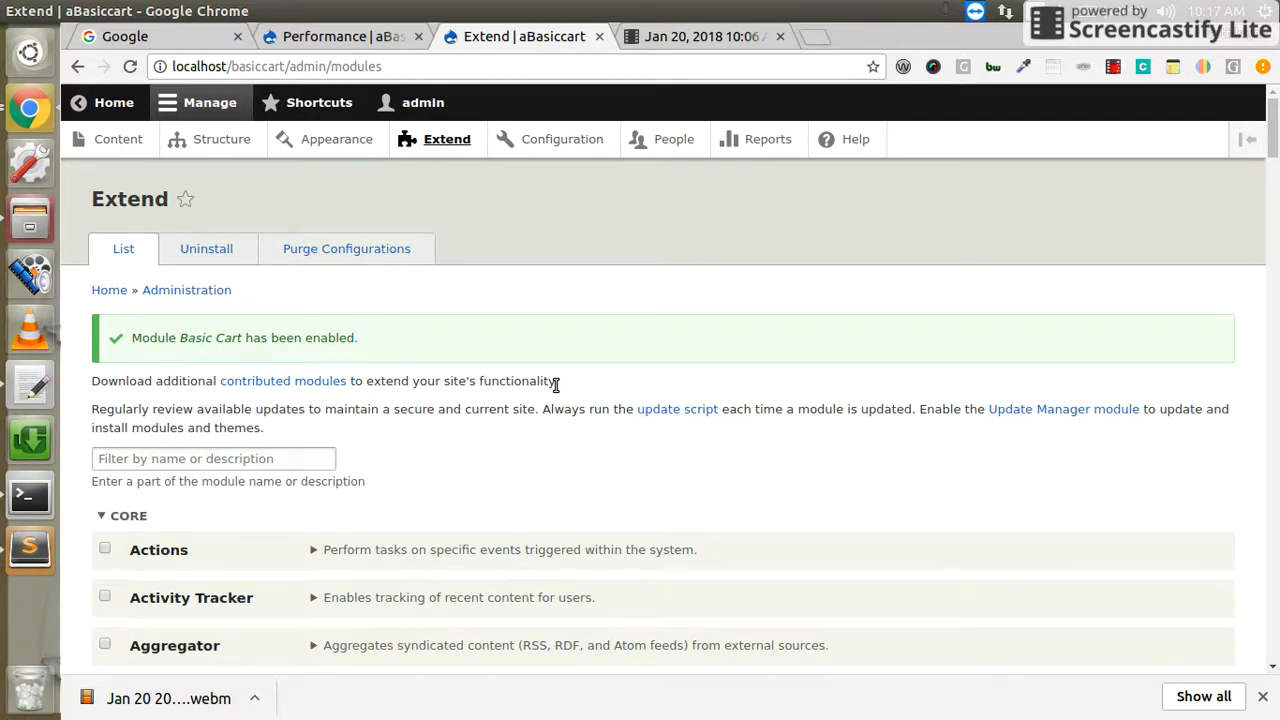
scroll(512, 477, down, 10)
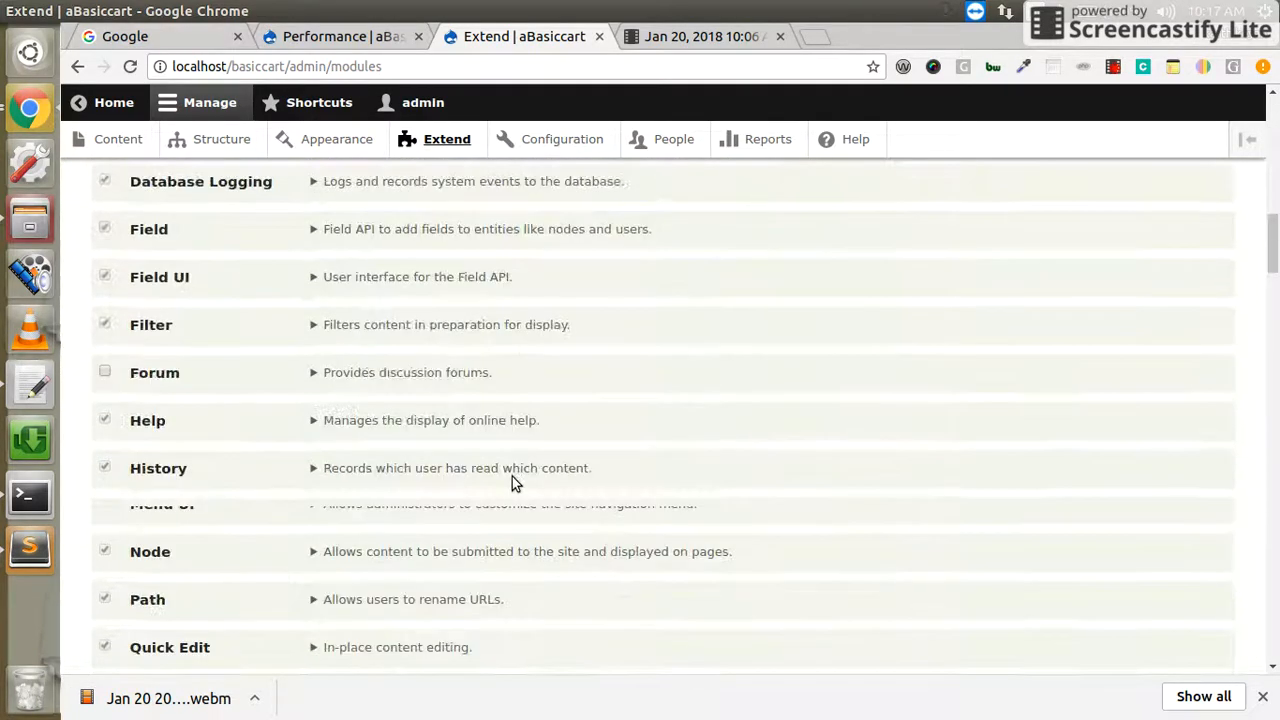
scroll(512, 476, up, 5)
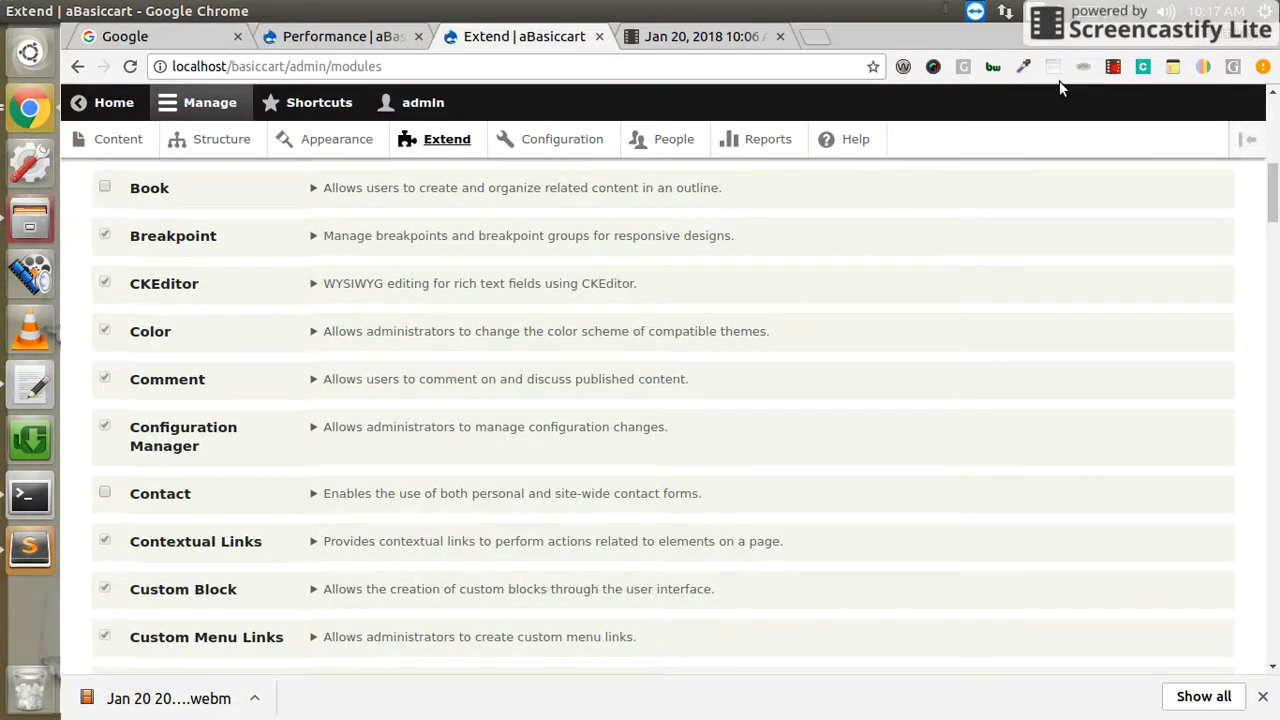
click(1112, 68)
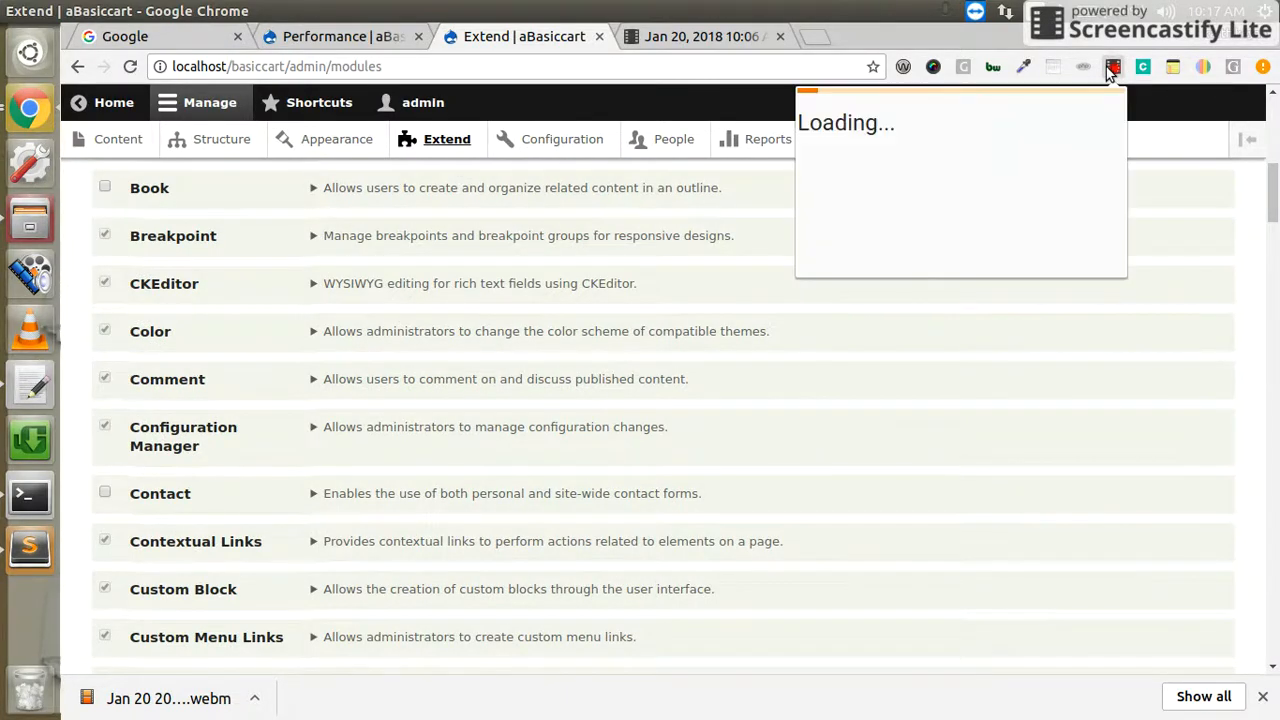